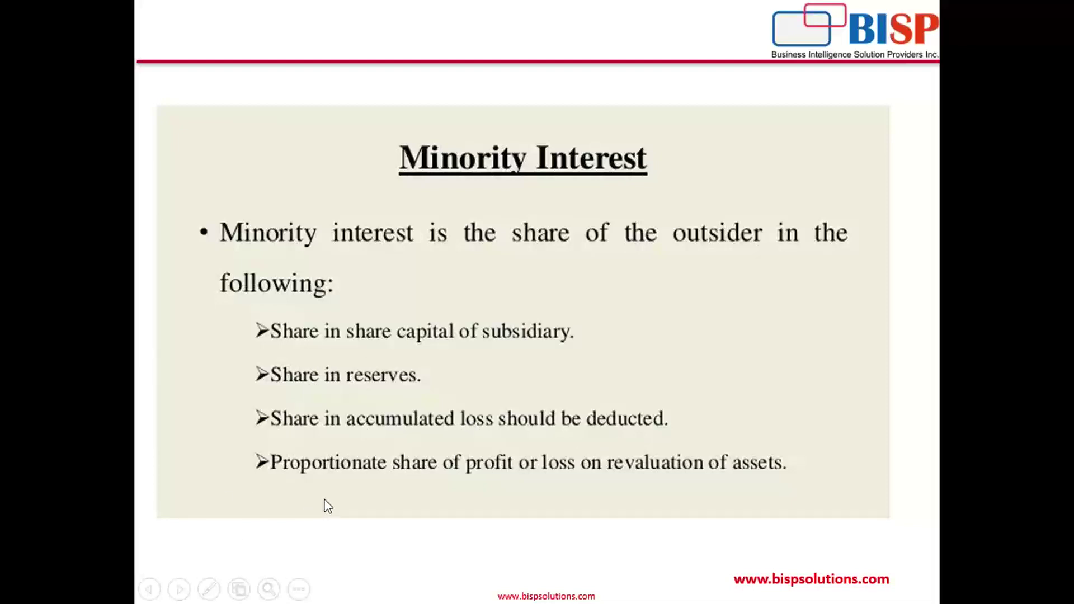
End the PowerPoint slide show on the Minority Interest slide and return to Normal view
key(Escape)
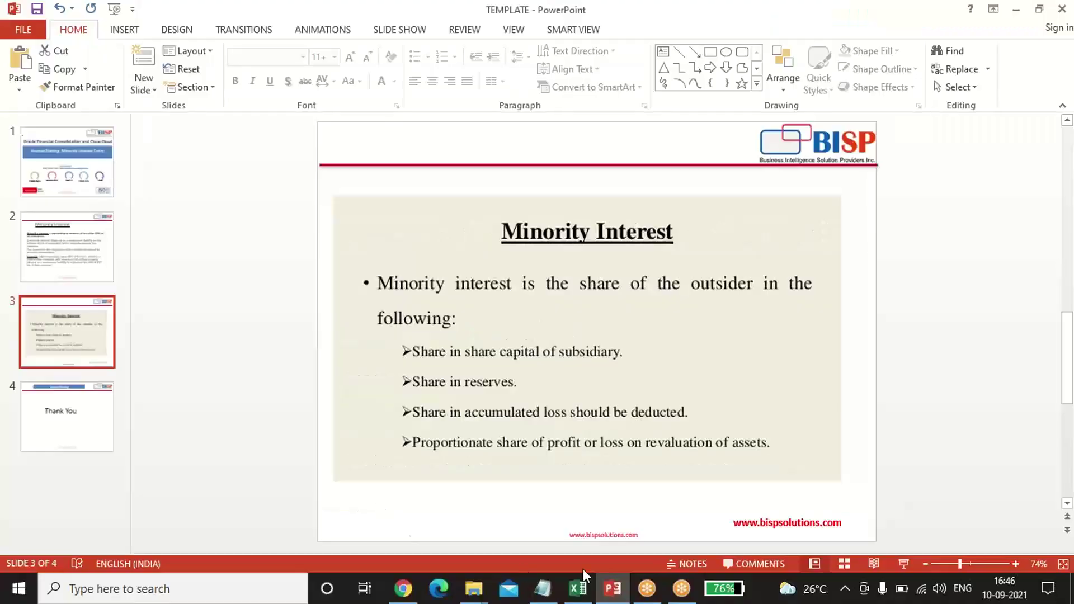
Switch to the minority interest workbook and point out the X Ltd, Y Ltd and consolidated columns
click(578, 589)
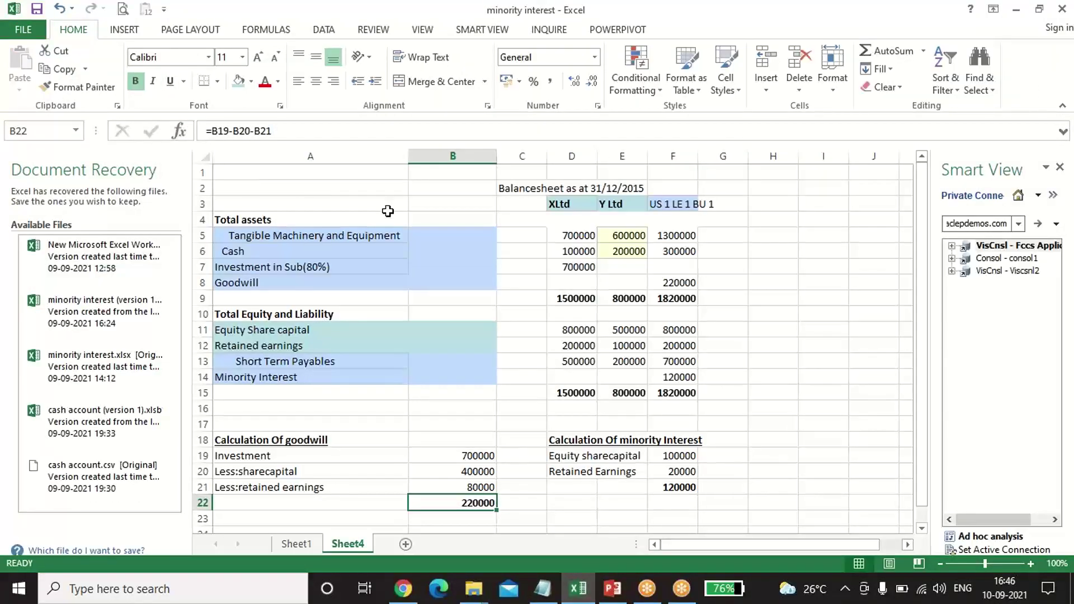
click(558, 205)
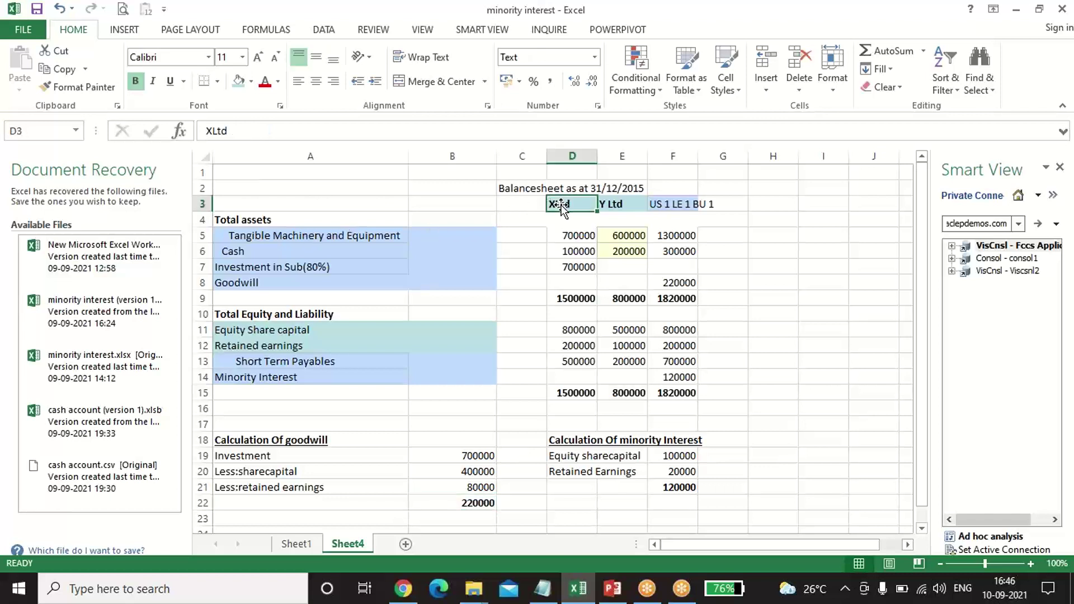
click(630, 204)
click(677, 205)
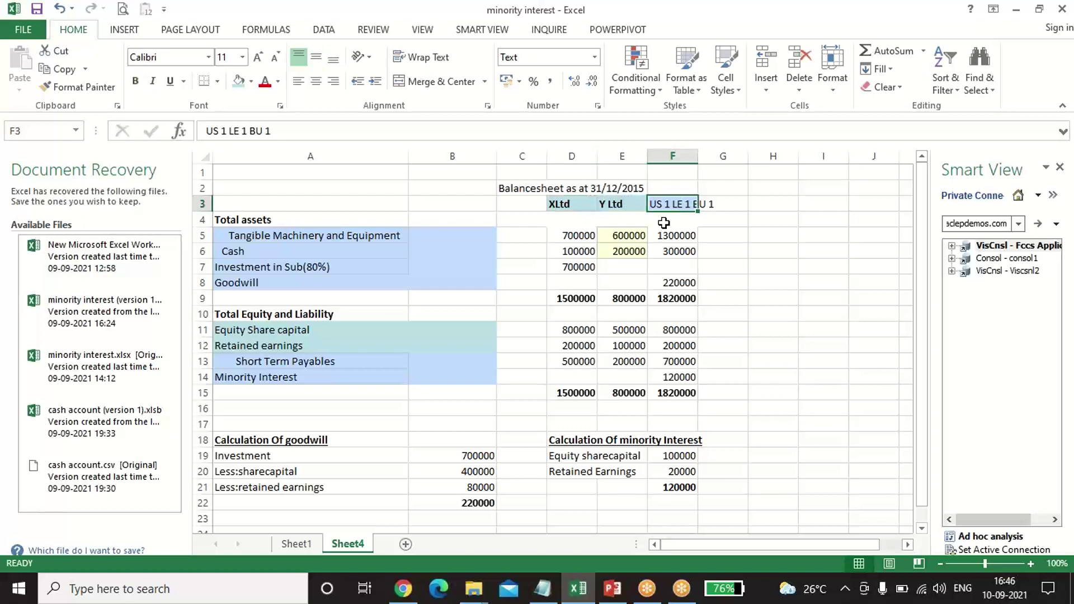
Walk through the balance sheet rows from Tangible Machinery to Short Term Payables, reaching the goodwill calculation
click(278, 234)
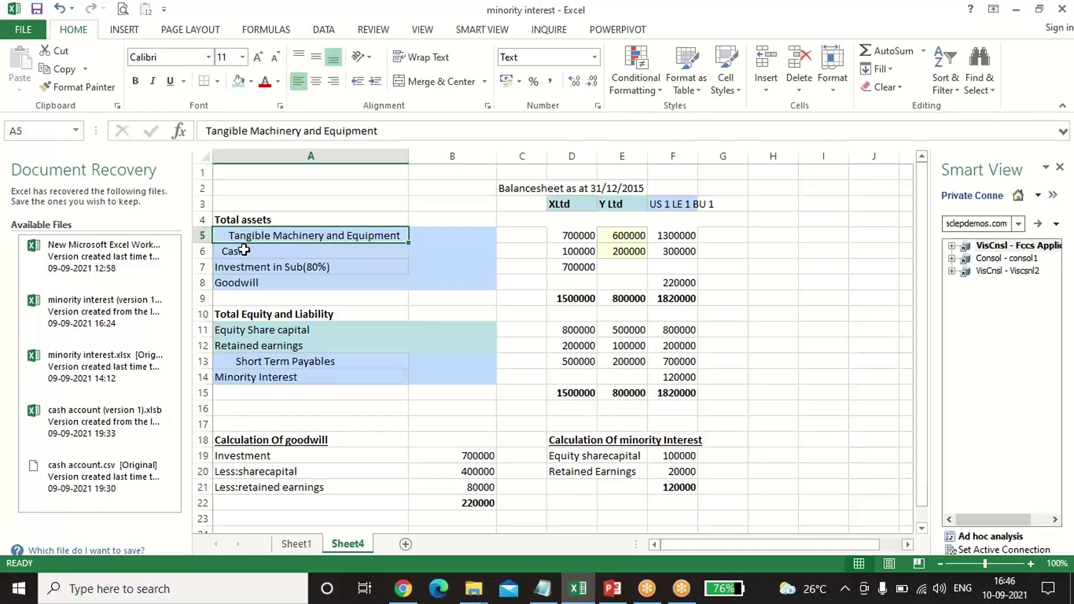
click(282, 251)
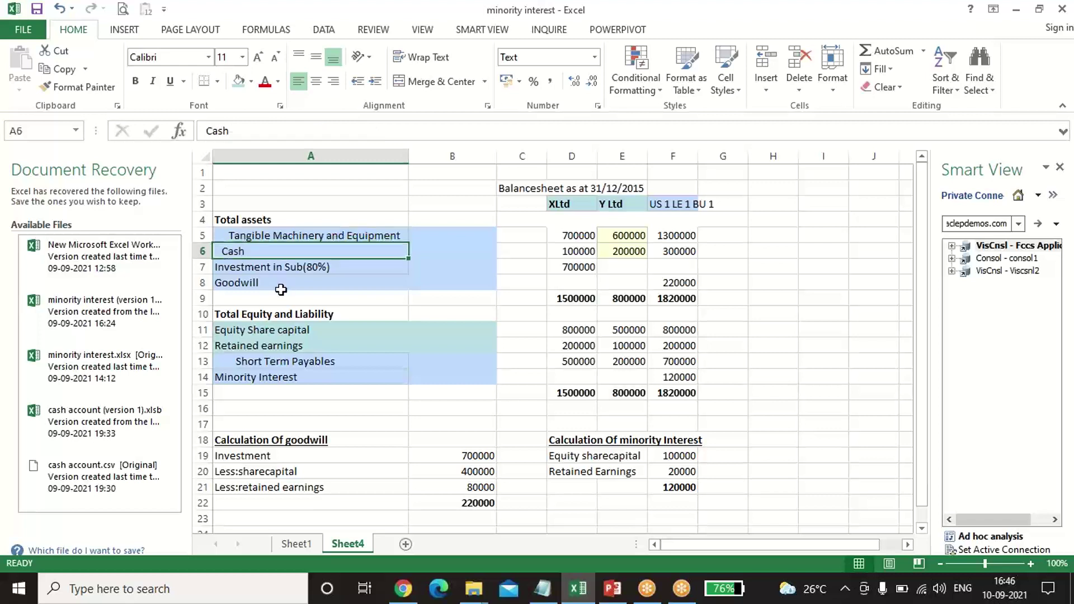
click(291, 267)
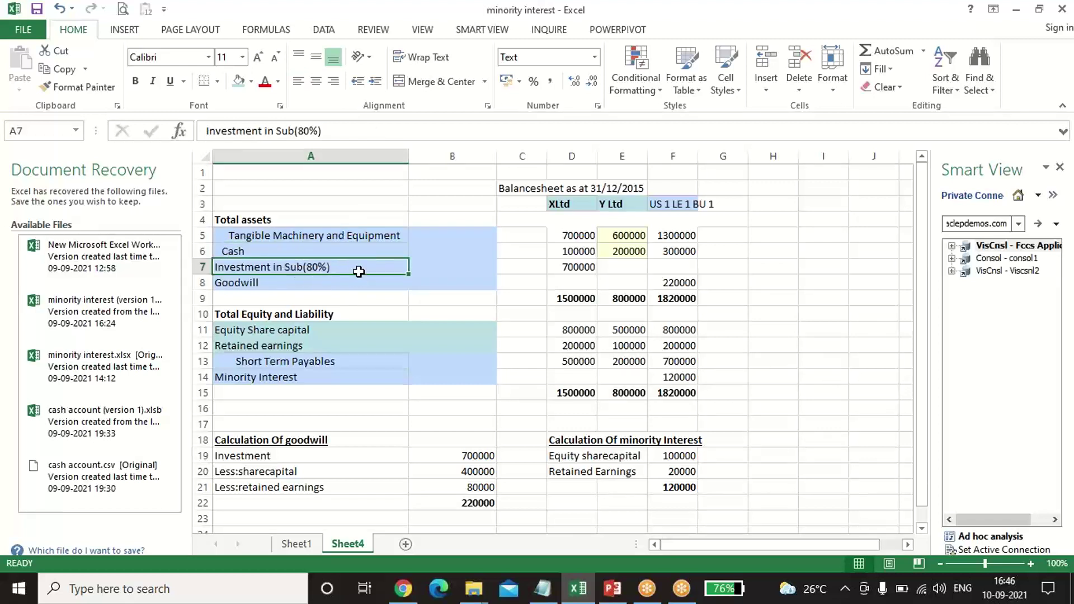
click(238, 331)
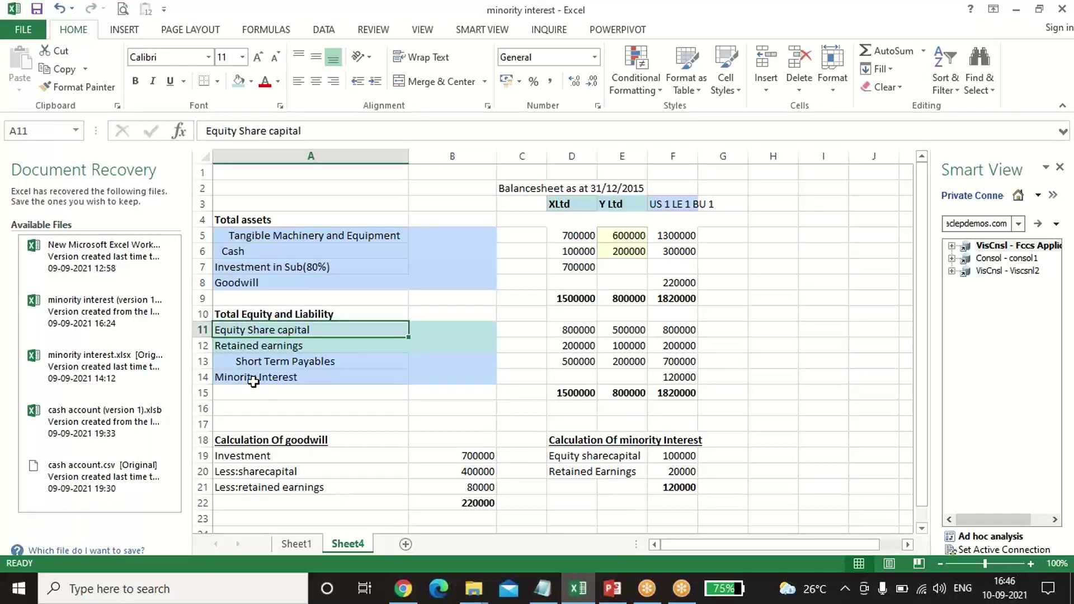
click(257, 346)
click(275, 362)
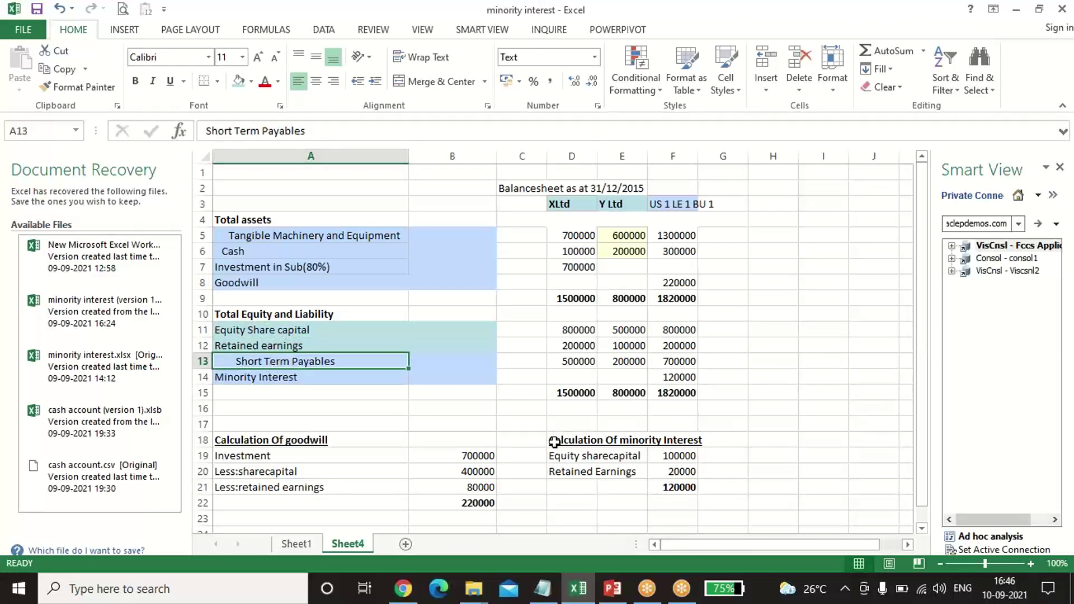
click(273, 442)
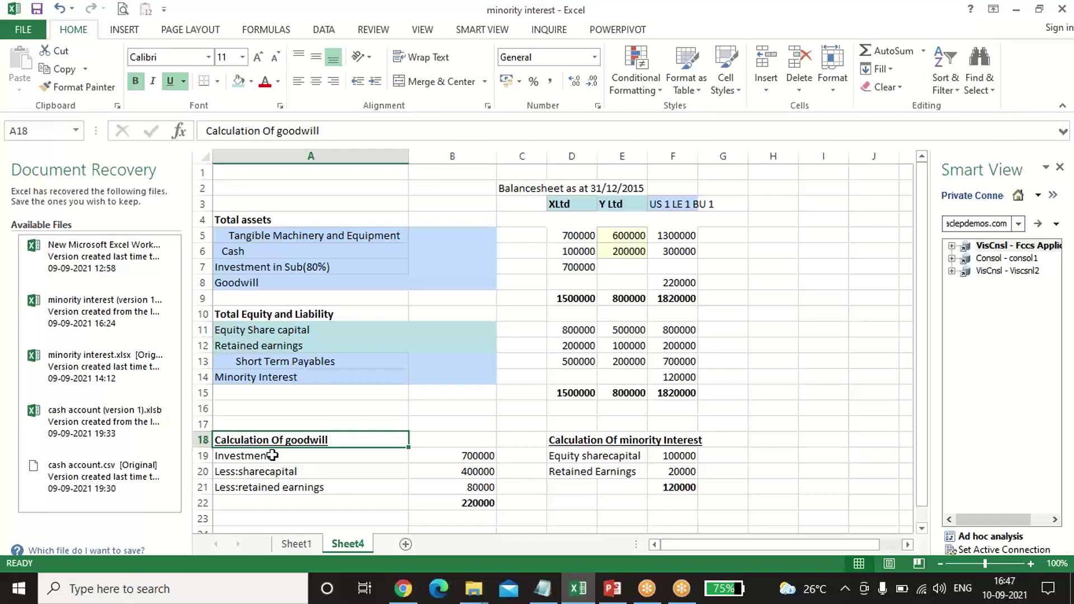
Trace the goodwill investment figure and set the share capital deduction to =E11*.8 (400000)
click(272, 455)
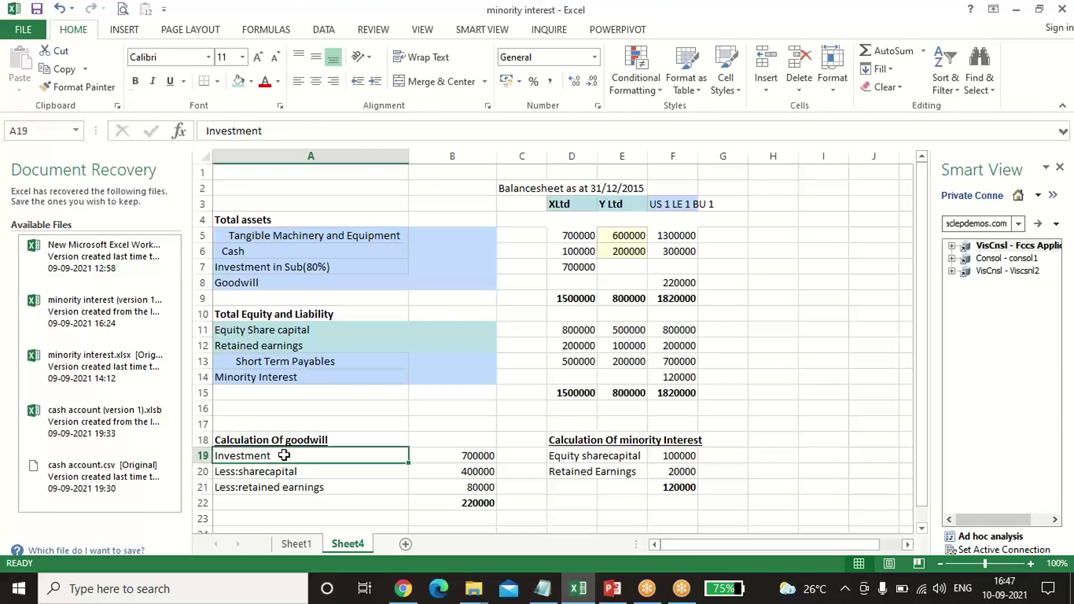
click(450, 455)
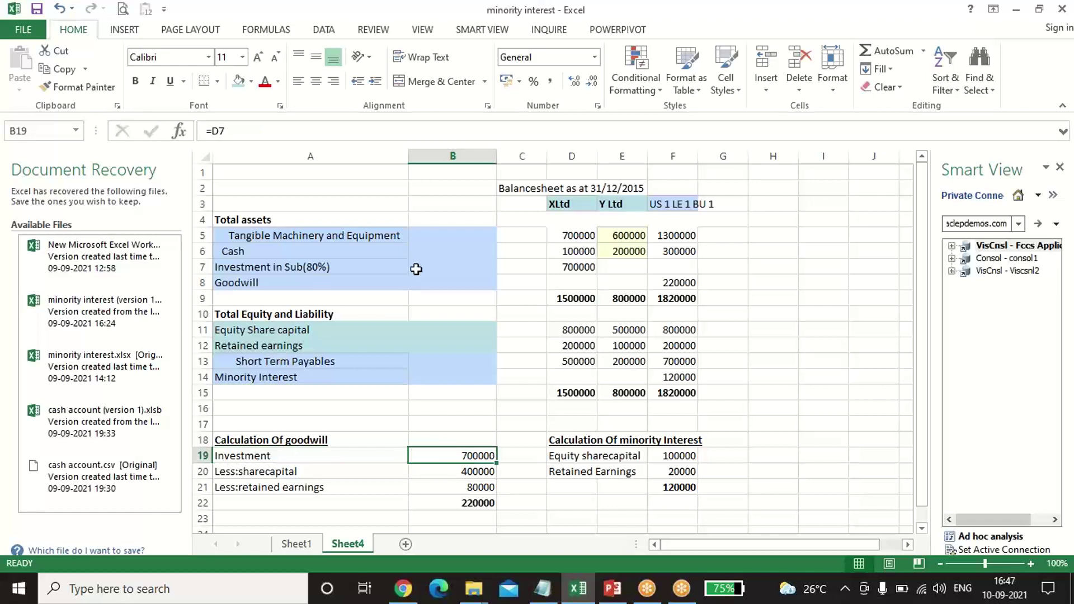
click(554, 267)
click(452, 472)
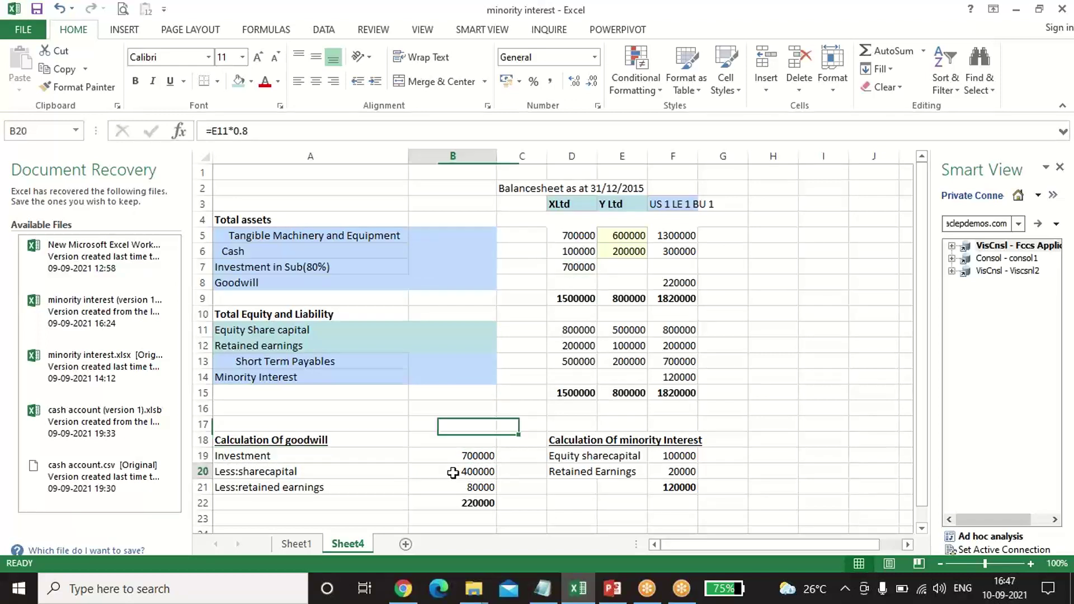
text(=)
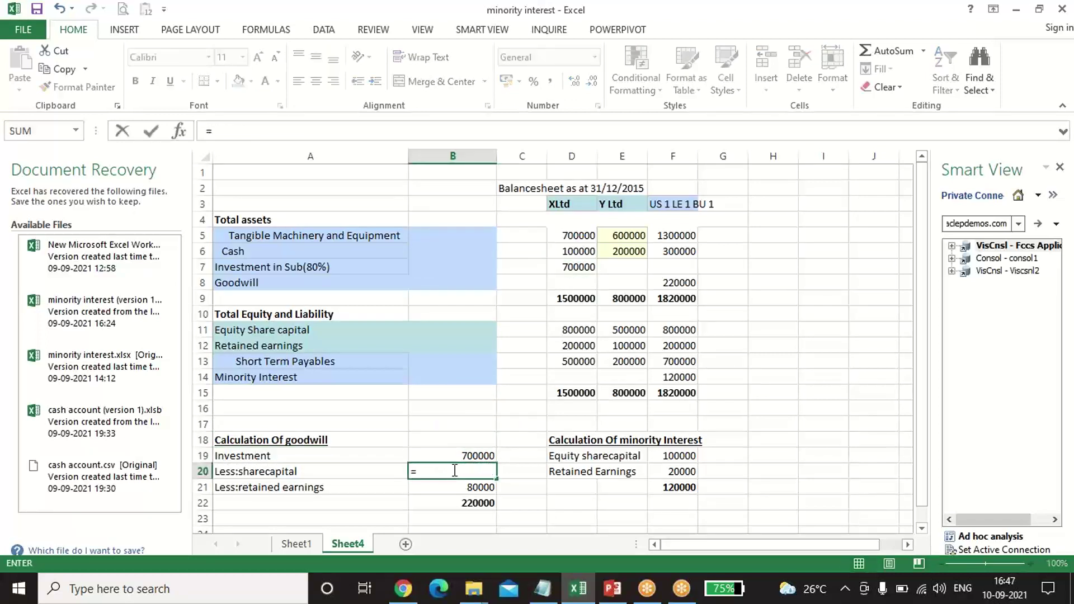
click(631, 330)
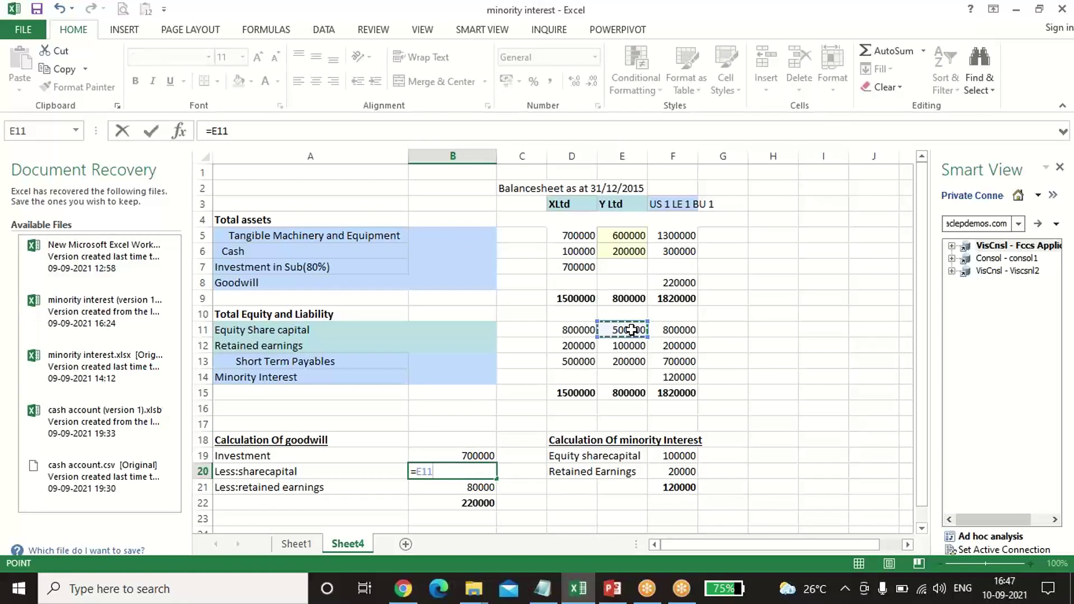
text(*)
key(Return)
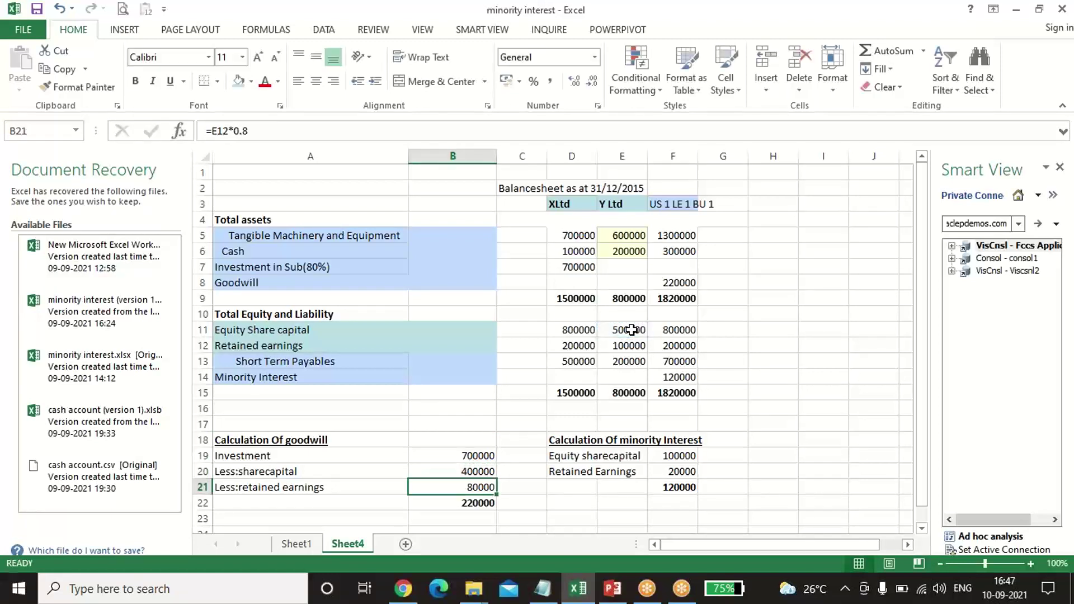
Set the retained earnings deduction to =E12*.8 (80000), leaving goodwill of 220000
text(=)
click(629, 345)
text(*.8)
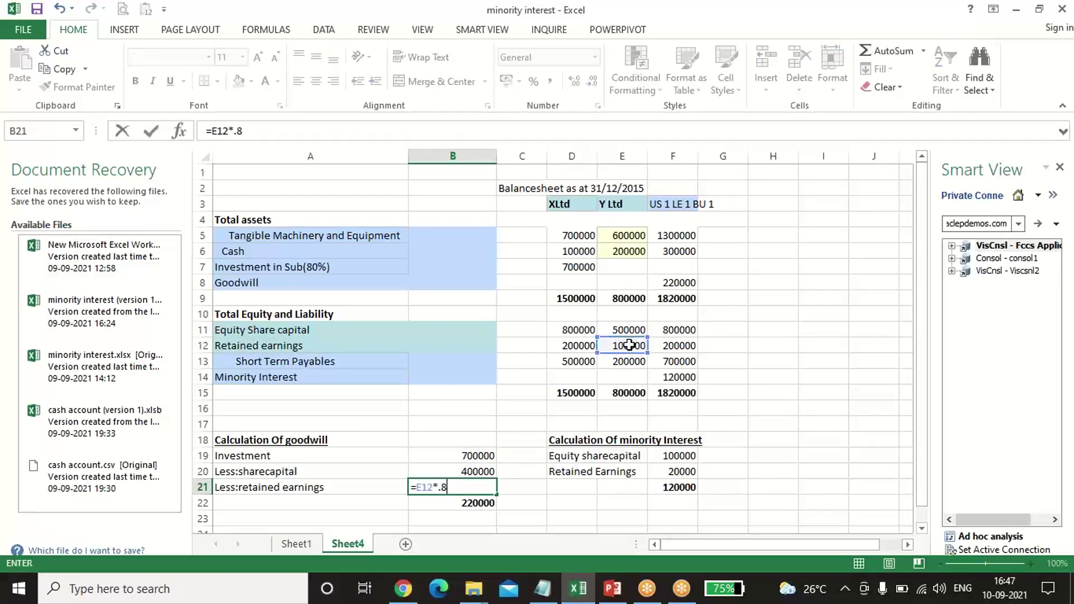
key(Return)
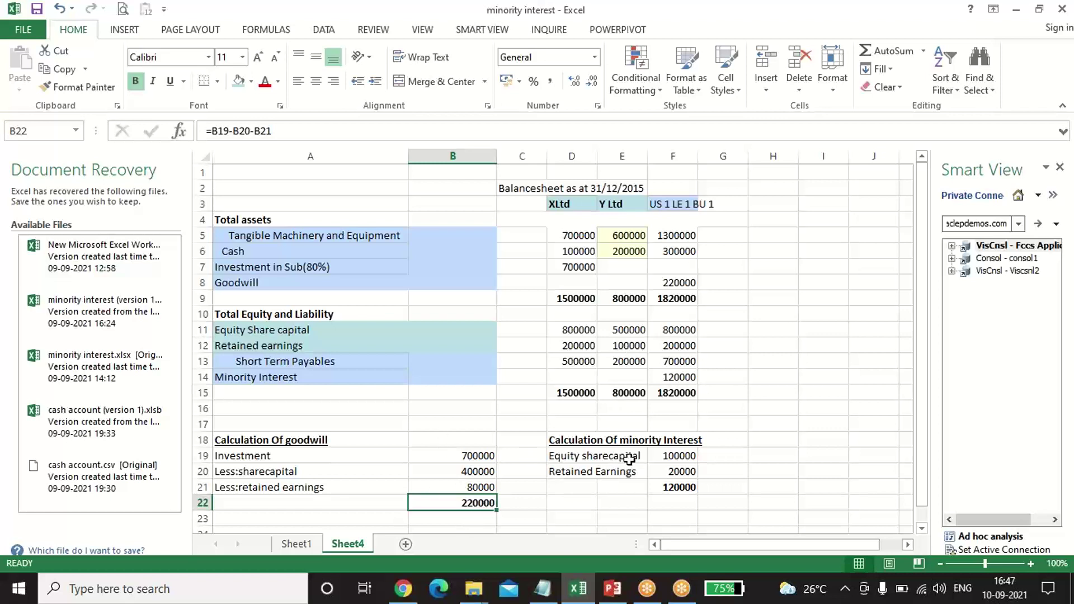
click(669, 456)
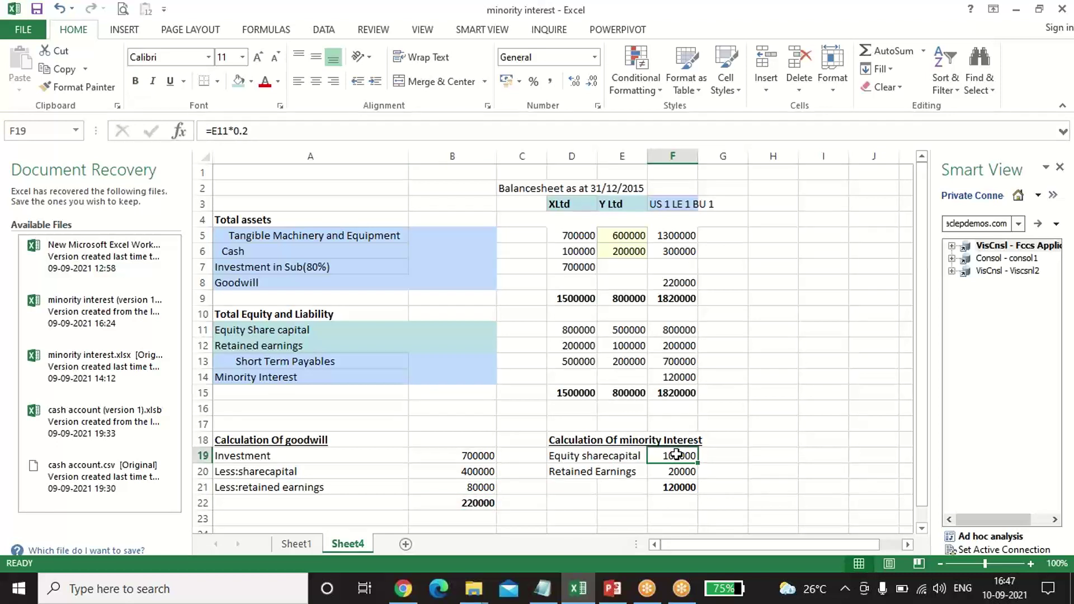
Enter minority interest formulas taking 20% of Y Ltd's share capital (100000) and retained earnings (20000)
text(=)
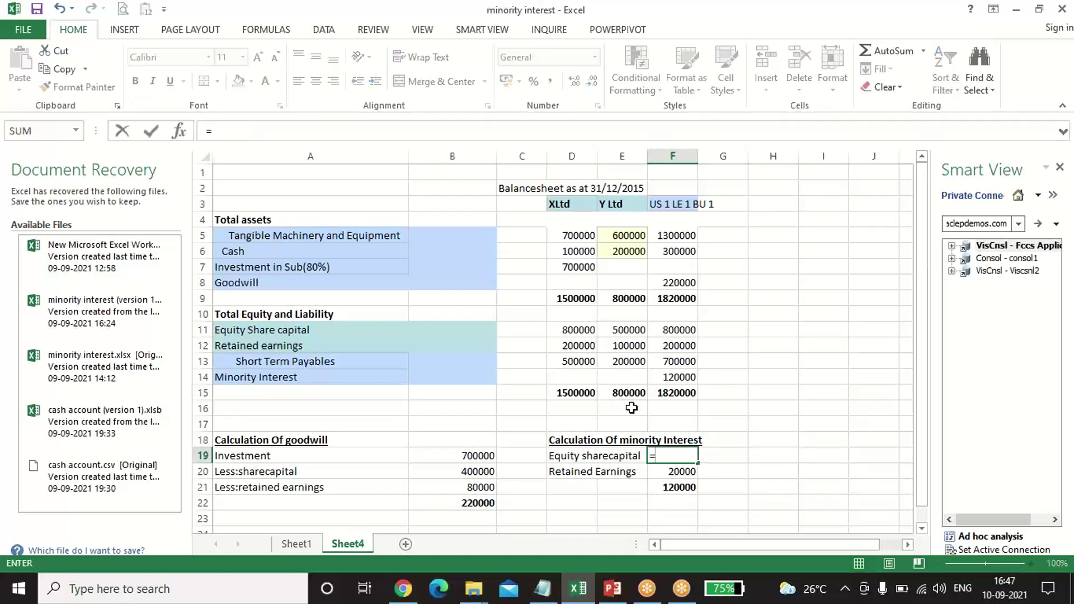
click(611, 328)
text(*0.2)
key(Return)
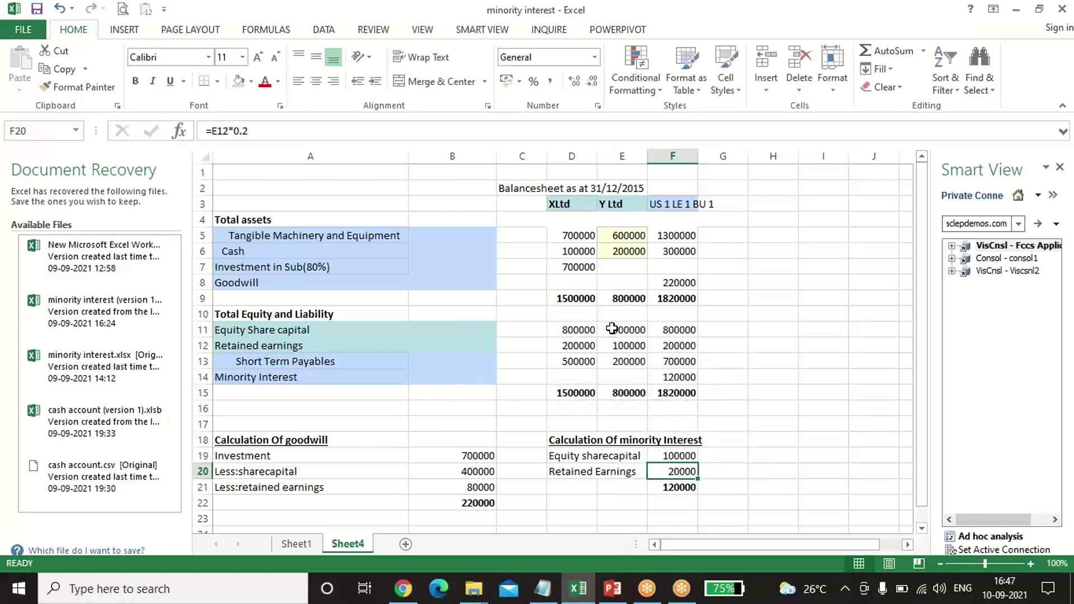
text(=)
click(618, 348)
text(*.21)
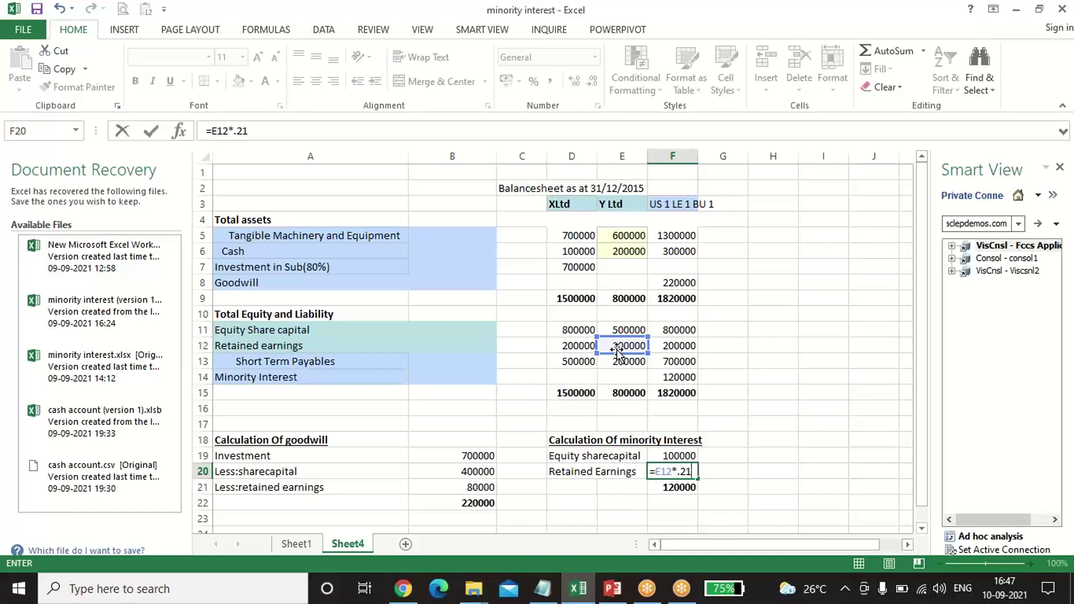
key(Return)
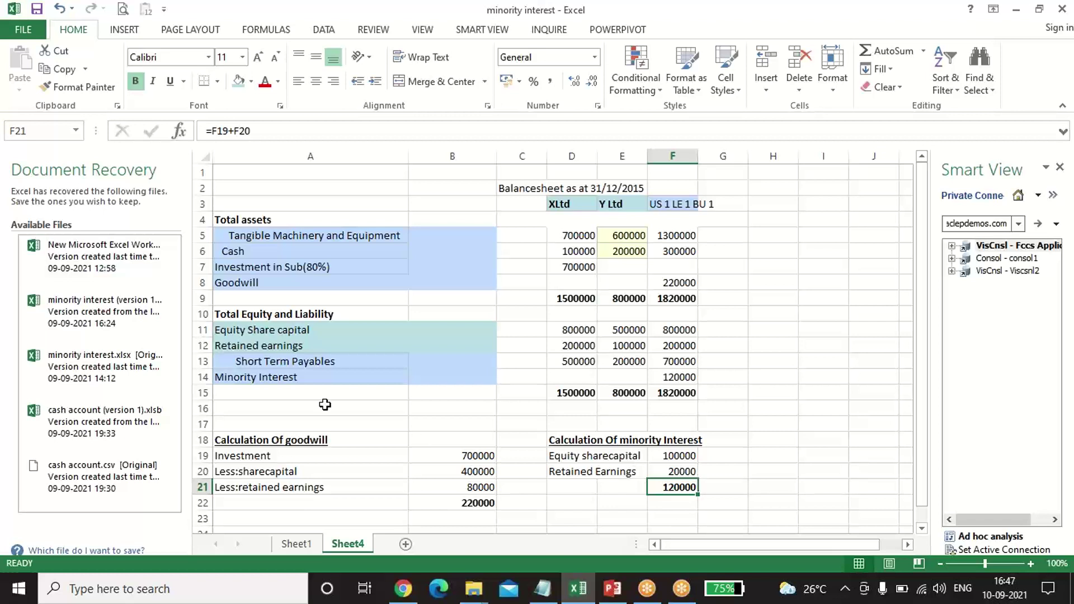
click(300, 376)
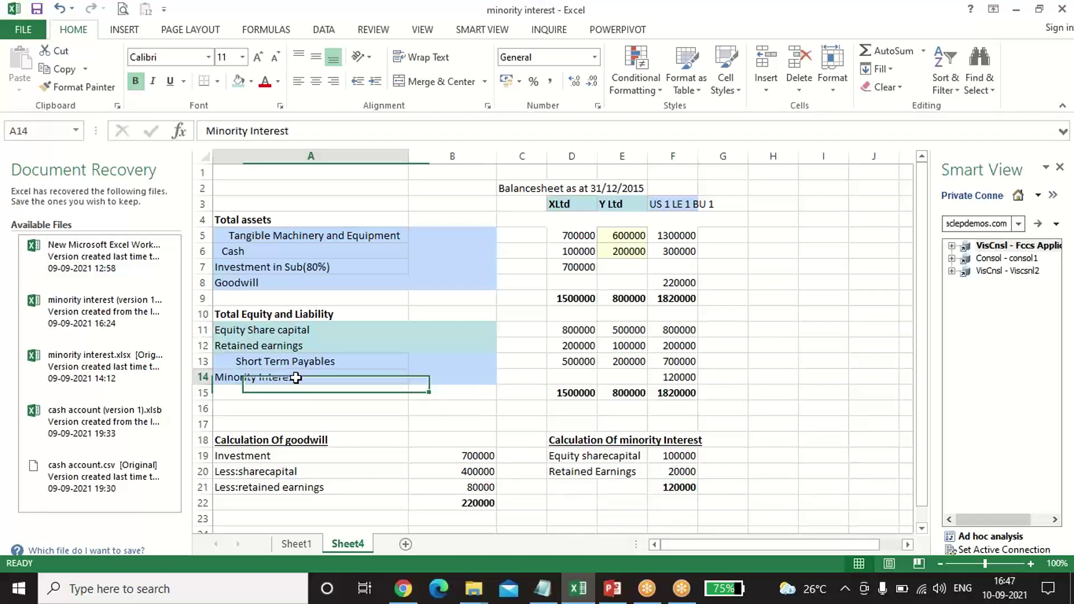
click(682, 378)
click(480, 501)
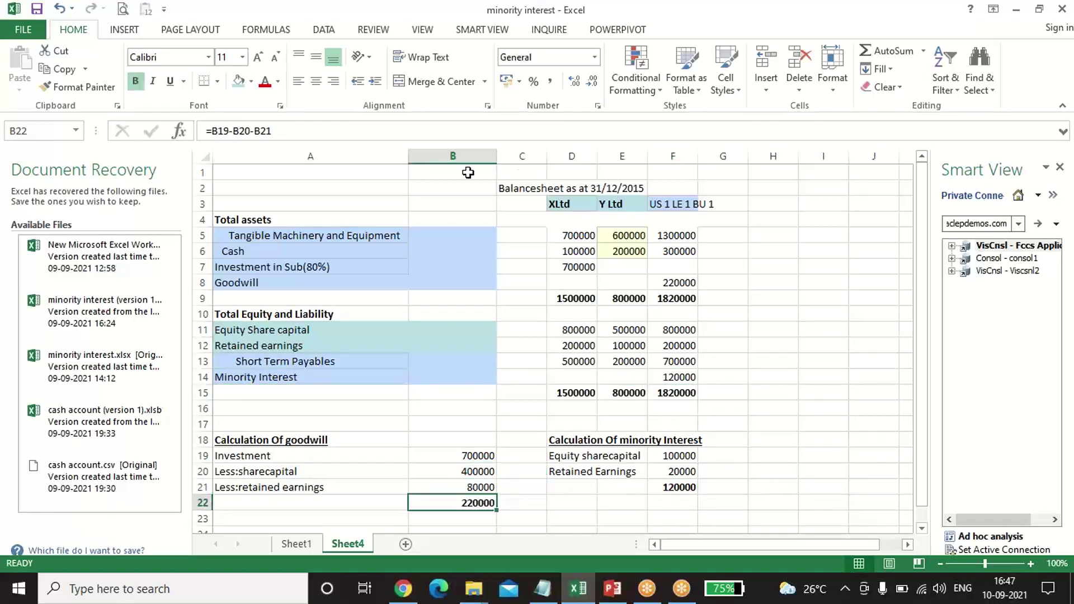
click(281, 282)
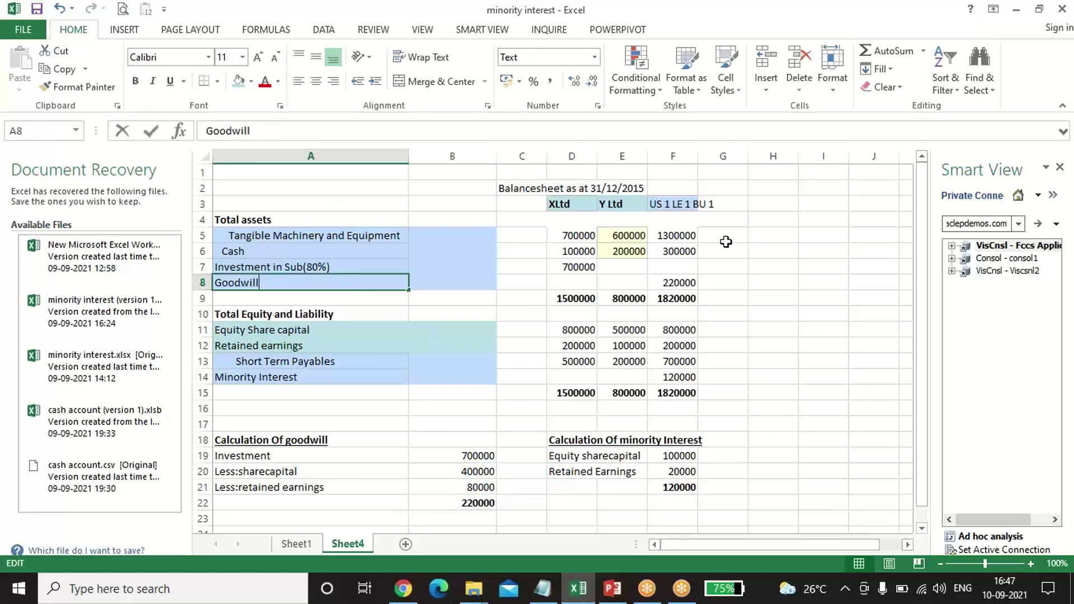
click(672, 282)
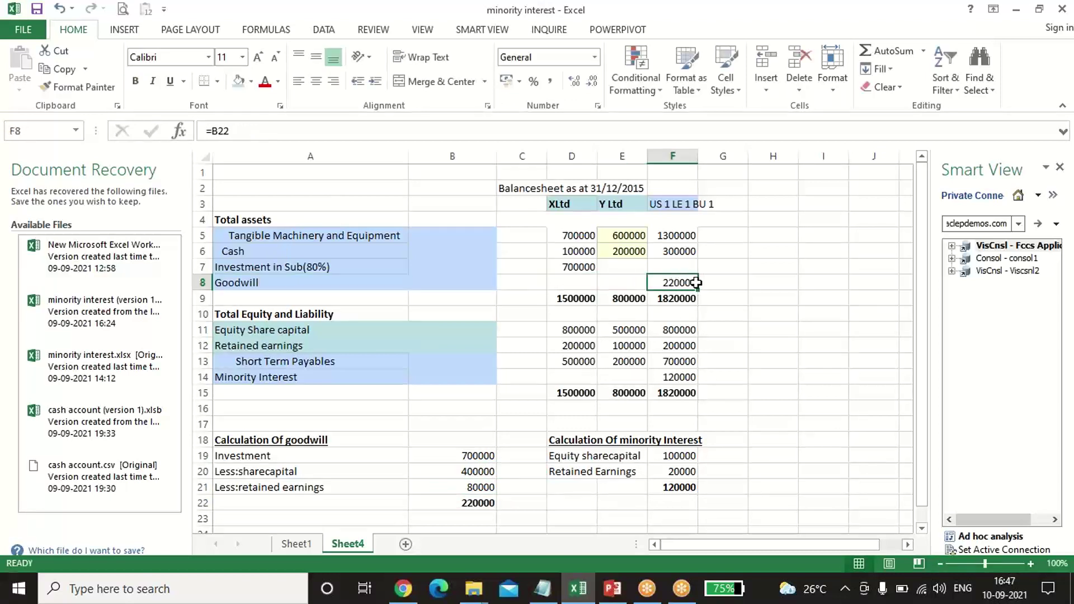
click(663, 236)
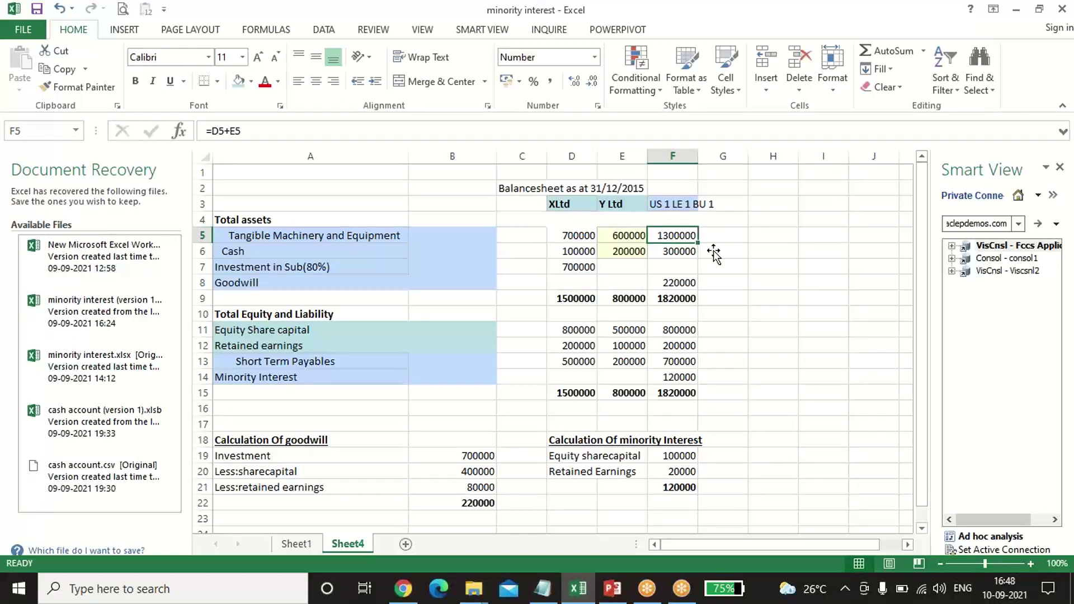
click(581, 251)
click(626, 251)
click(677, 254)
click(576, 267)
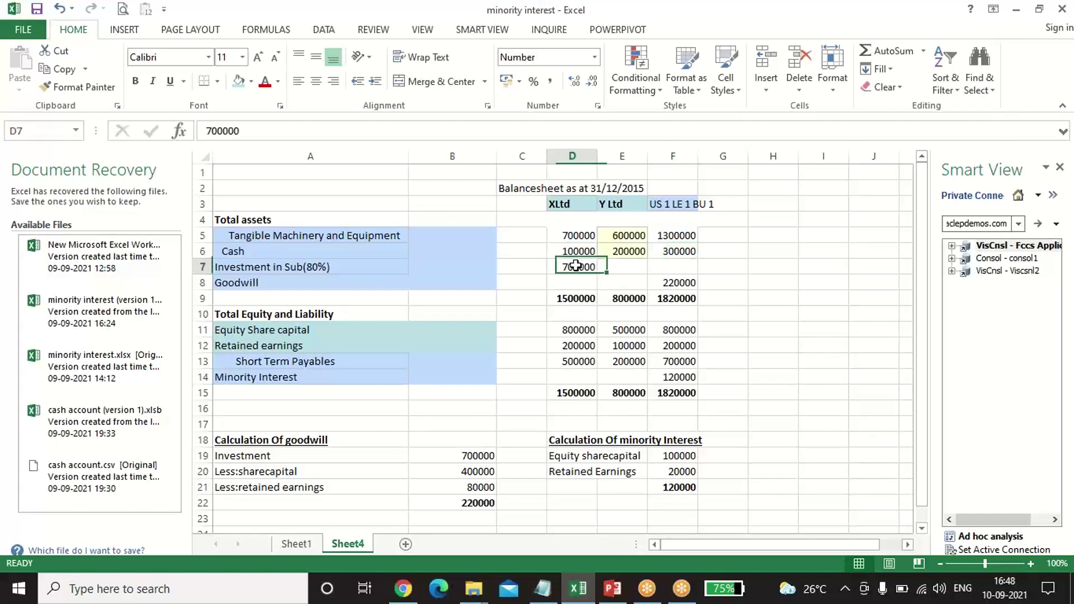
click(661, 267)
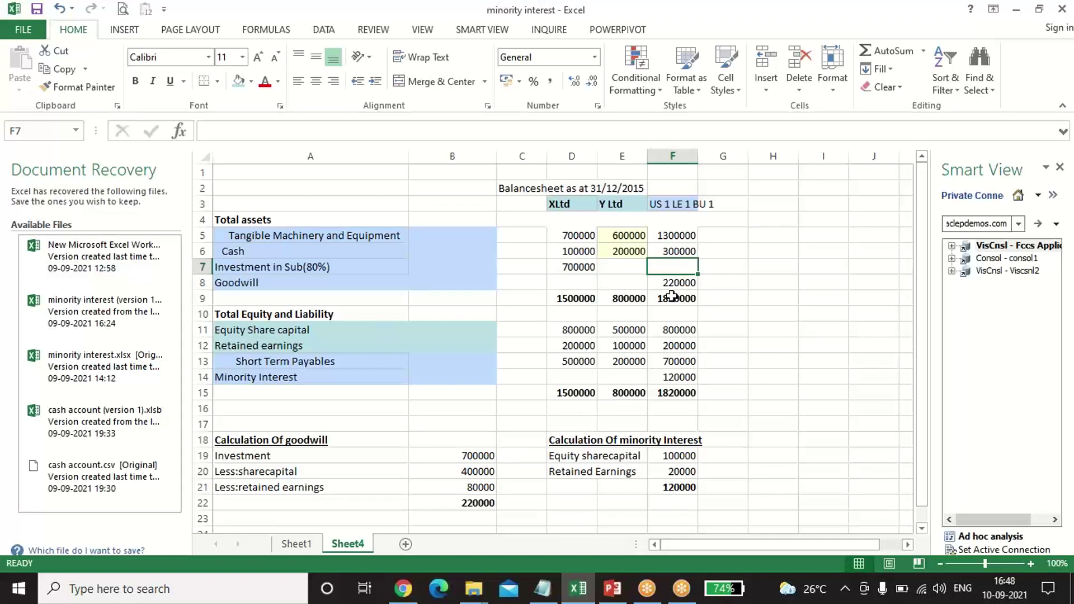
click(668, 294)
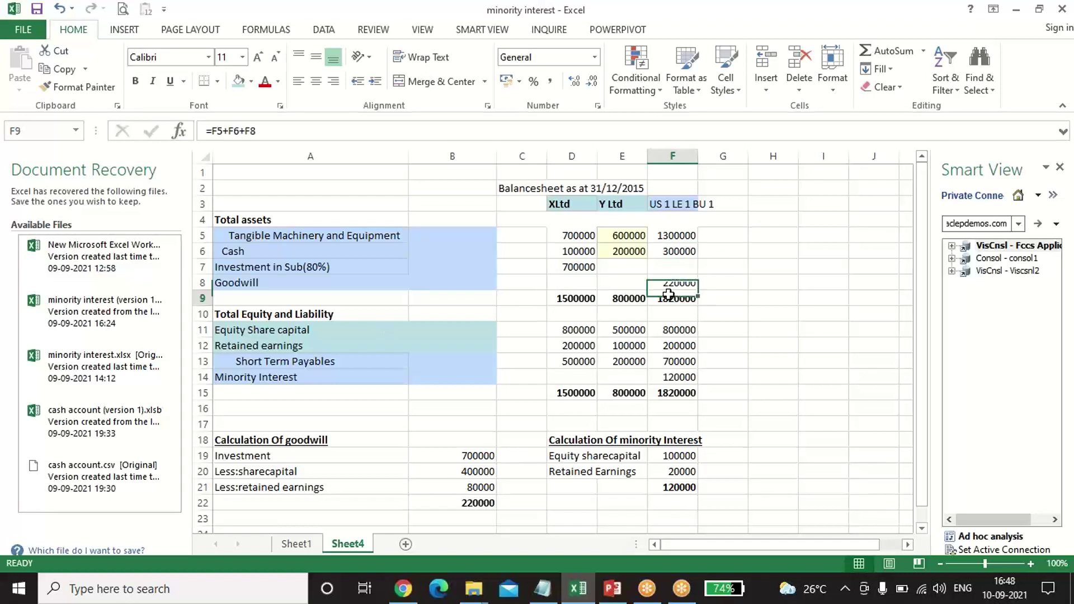
click(578, 331)
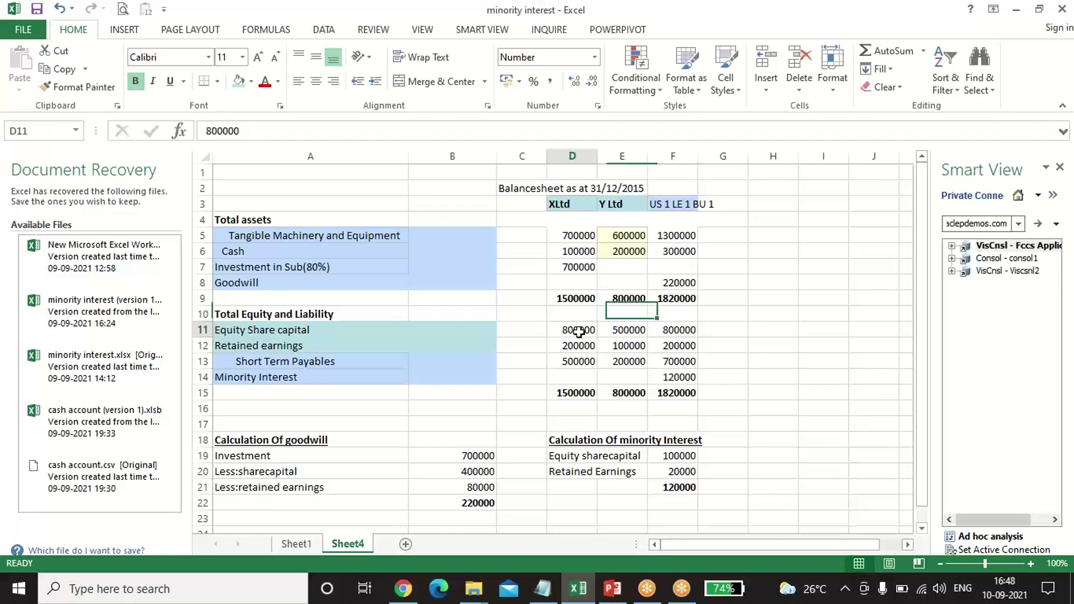
click(668, 328)
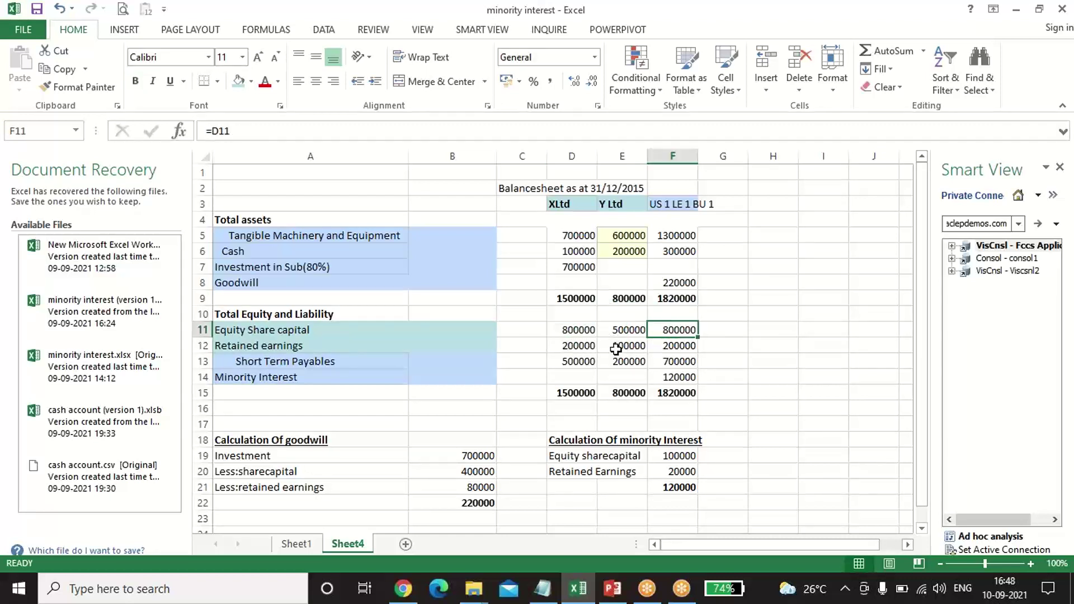
click(679, 347)
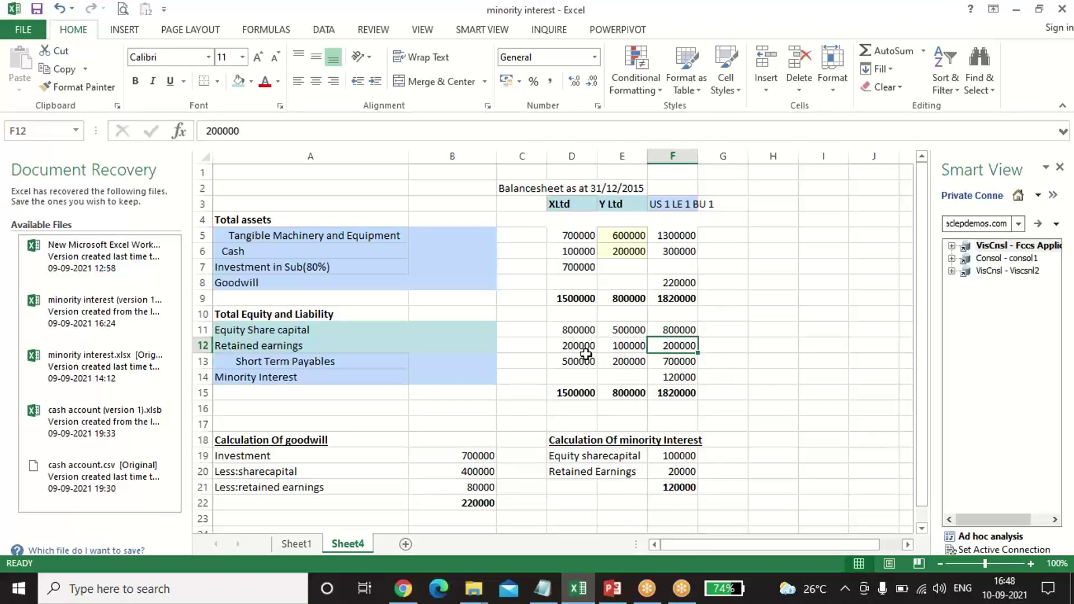
click(564, 345)
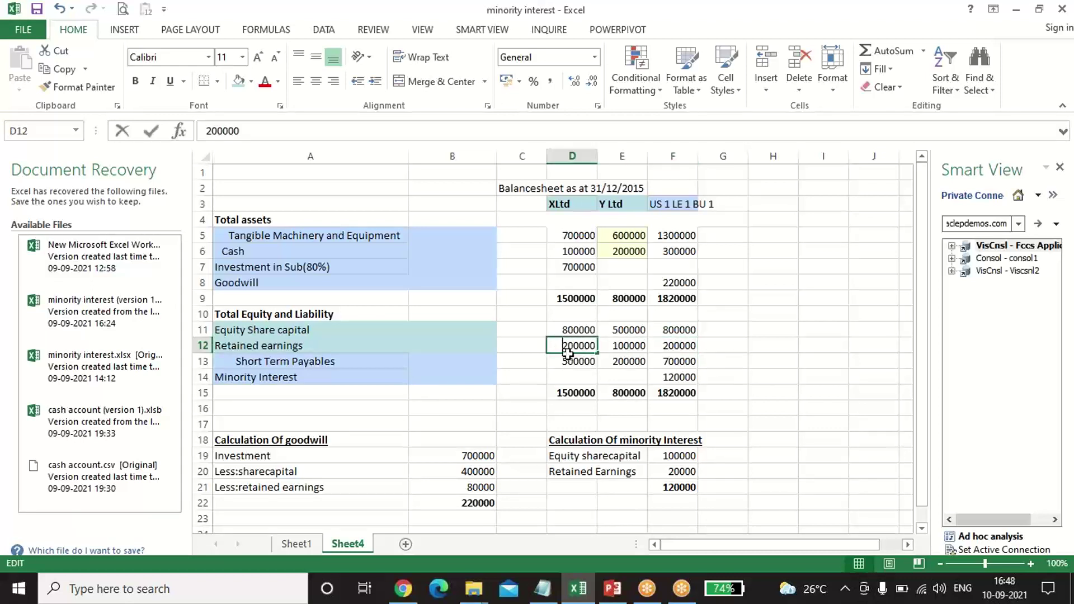
click(619, 345)
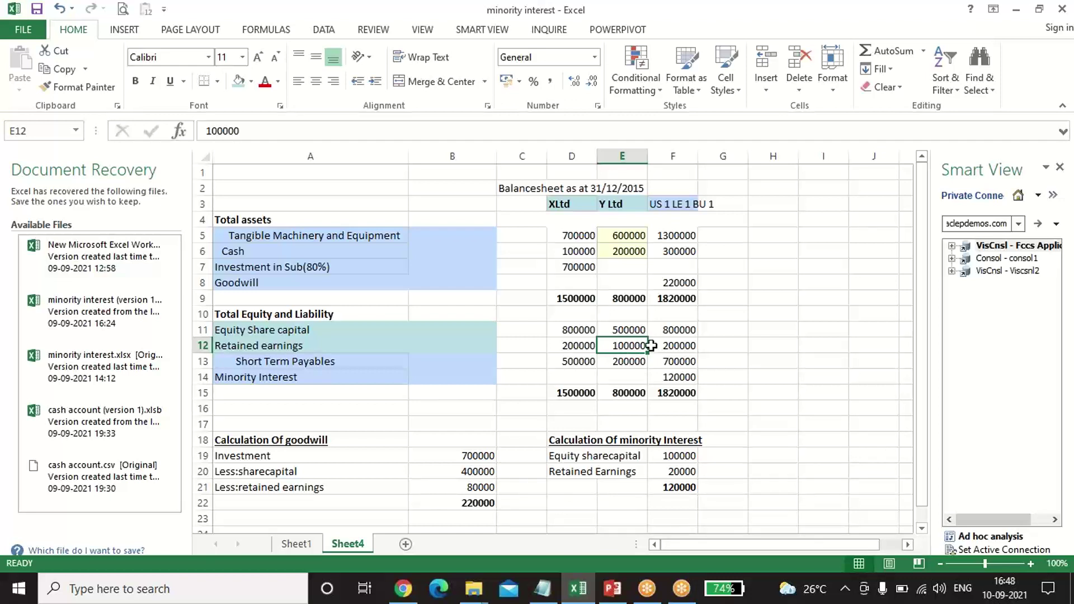
click(576, 344)
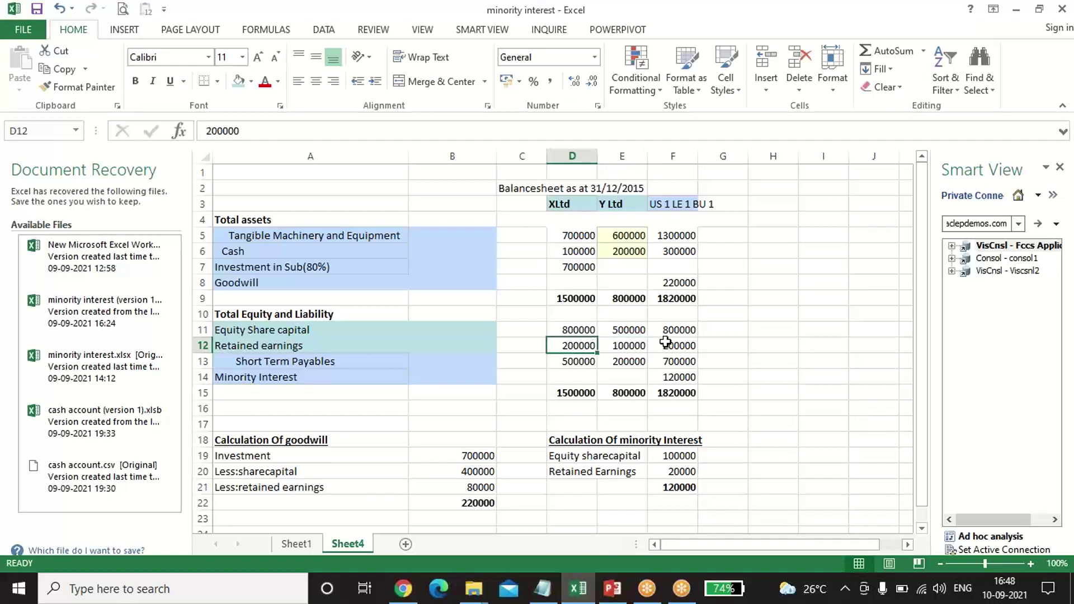
click(673, 342)
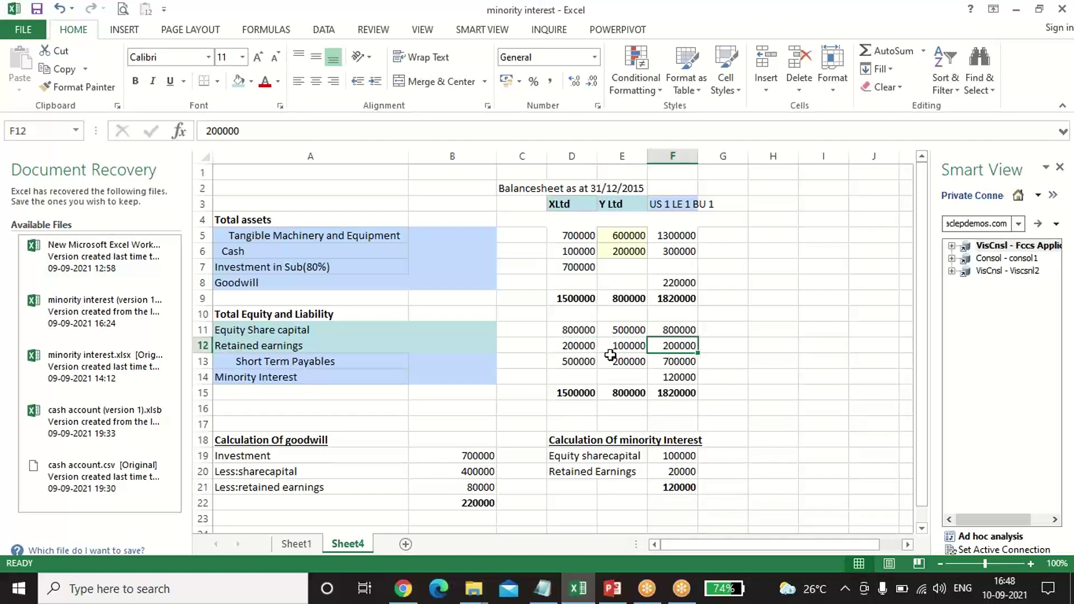
click(587, 362)
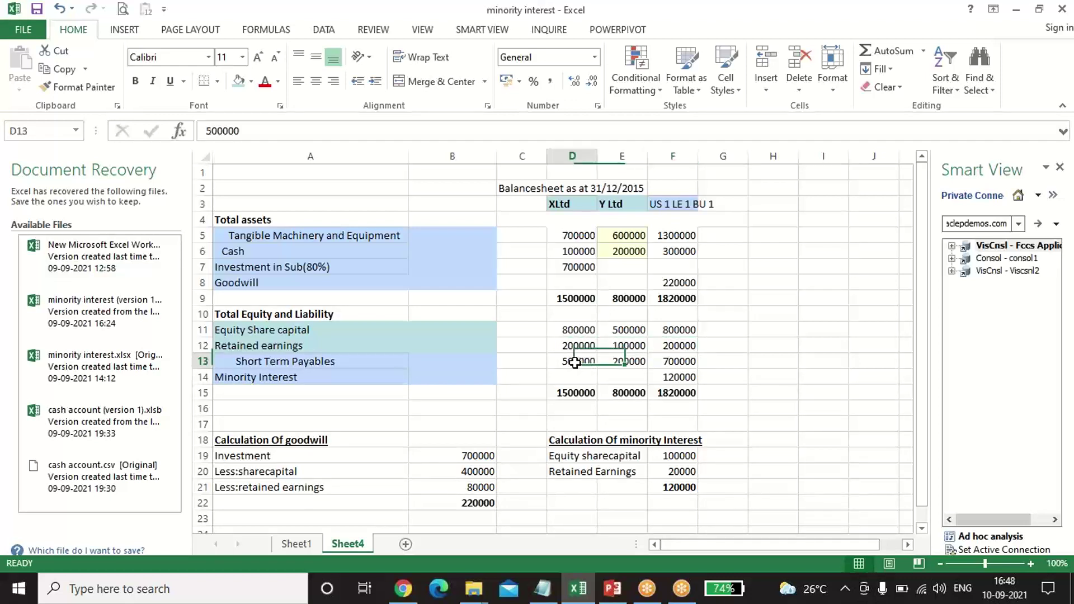
click(637, 364)
click(689, 363)
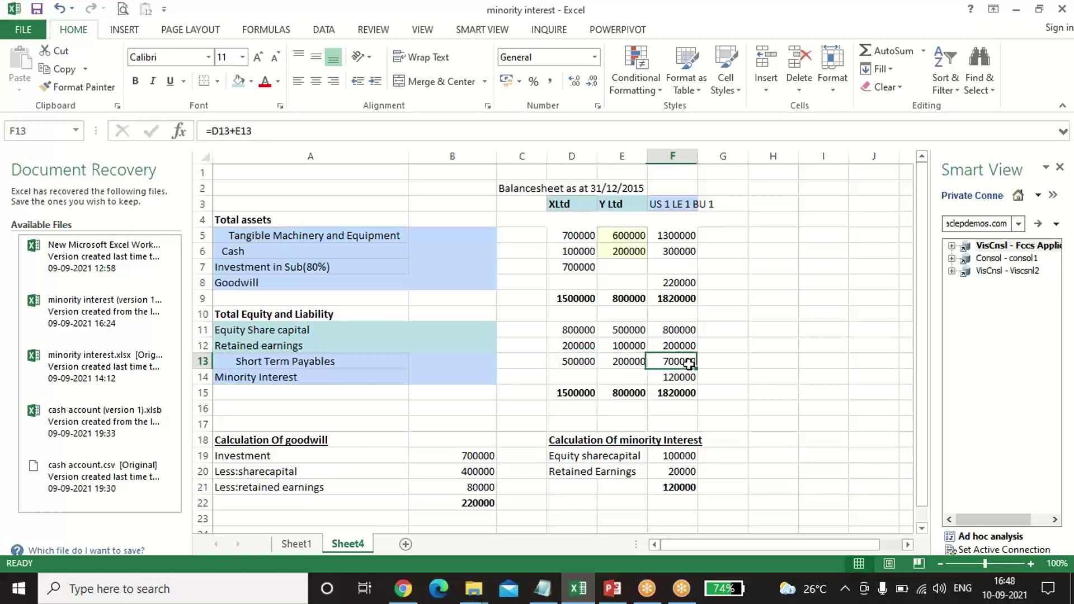
click(665, 376)
click(667, 401)
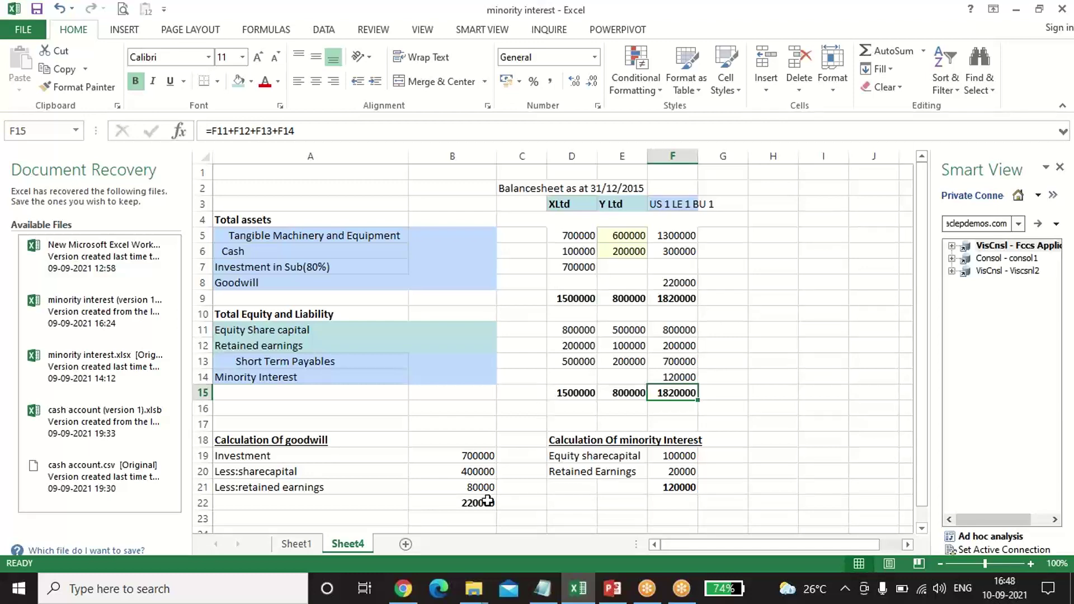
mouse_move(402, 590)
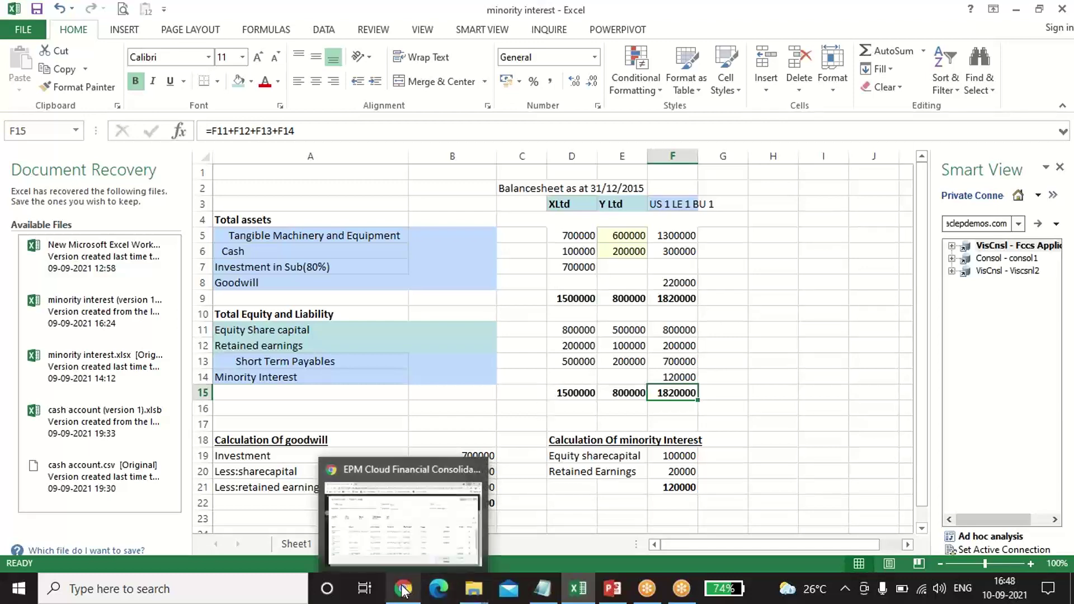
click(408, 548)
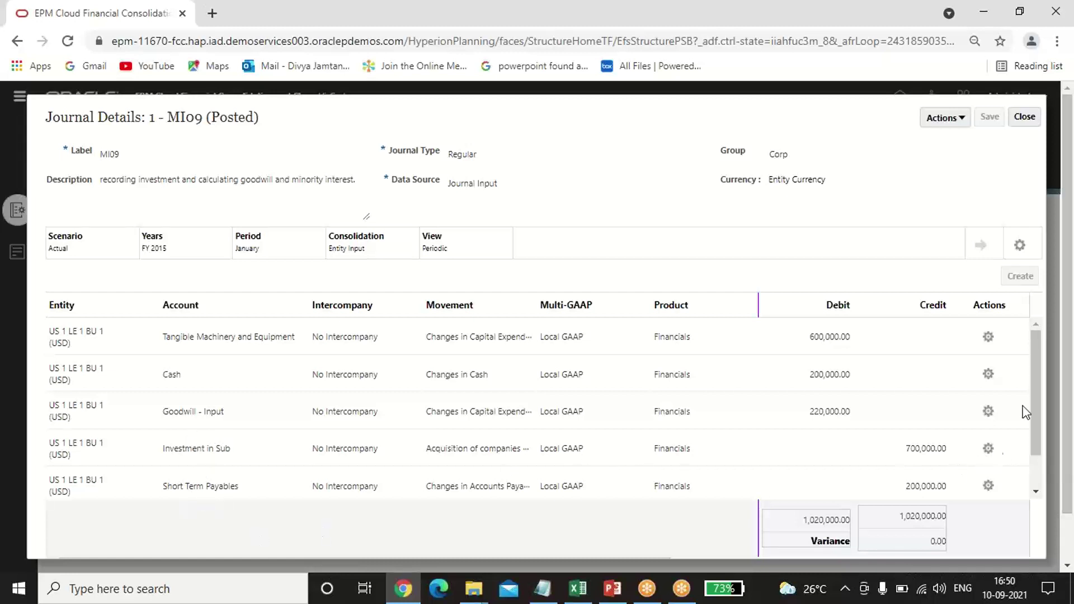
scroll(1040, 397, down, 1)
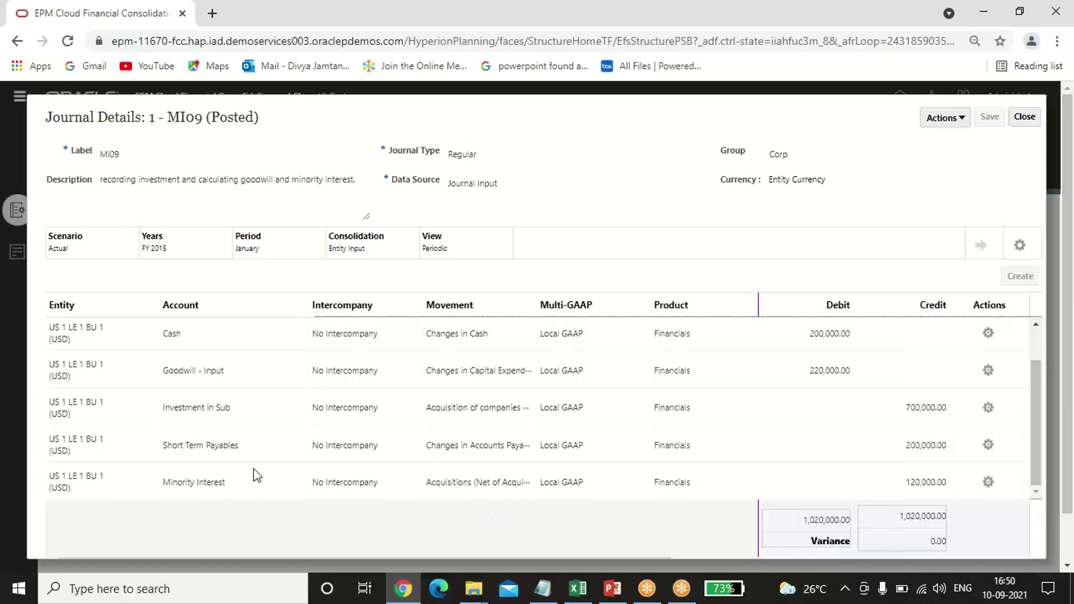
scroll(1035, 405, up, 1)
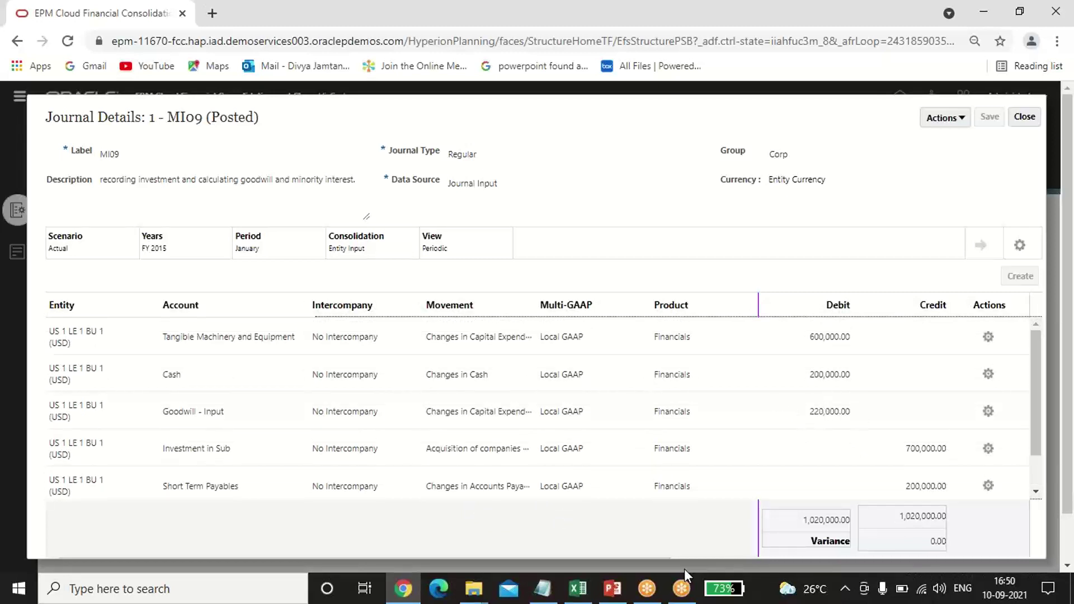
click(578, 588)
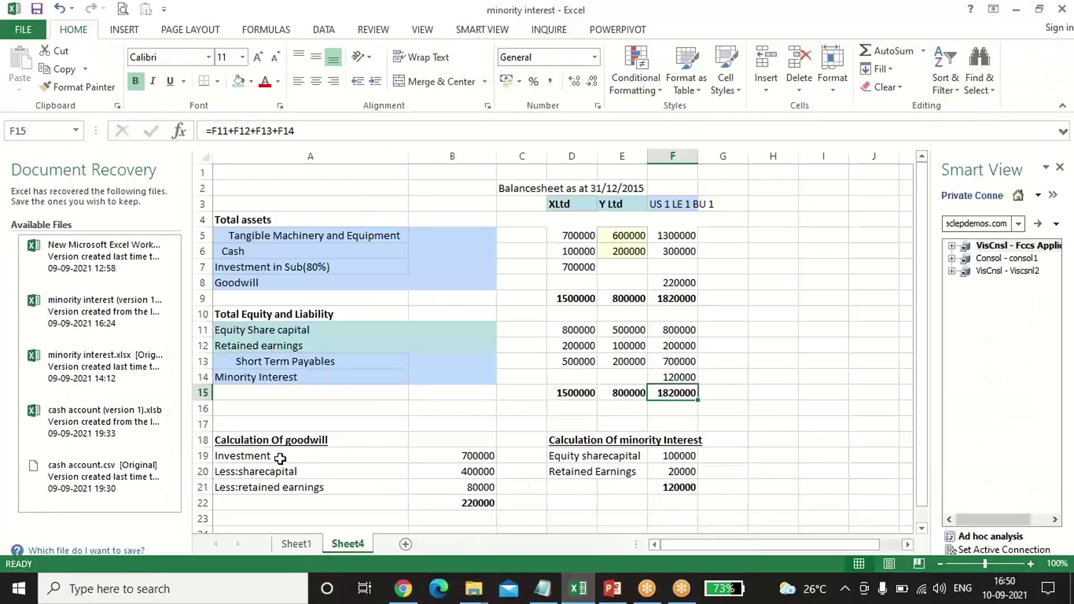
click(442, 498)
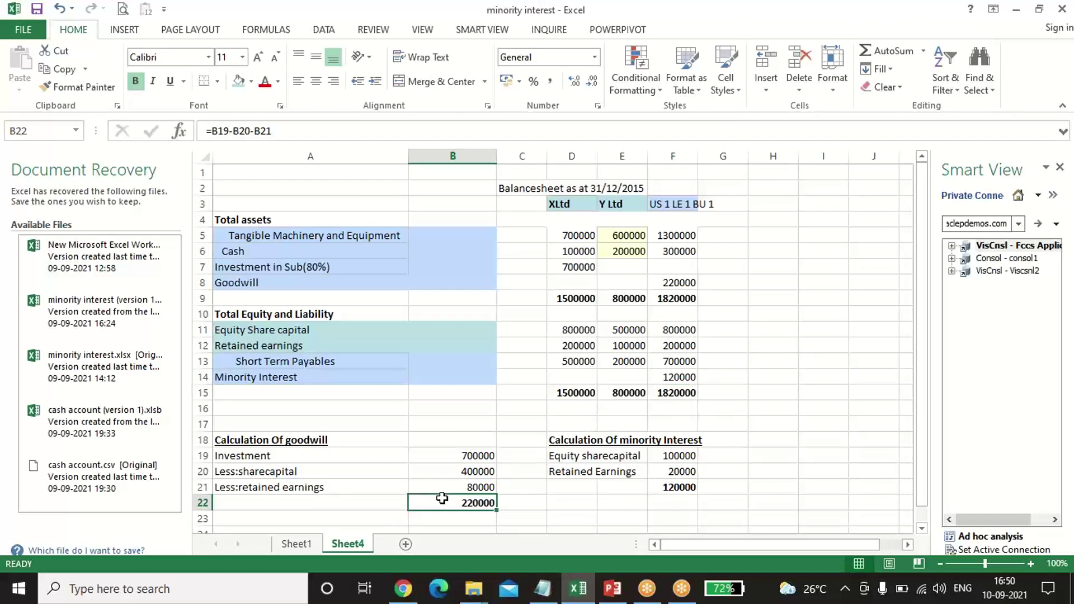
key(alt)
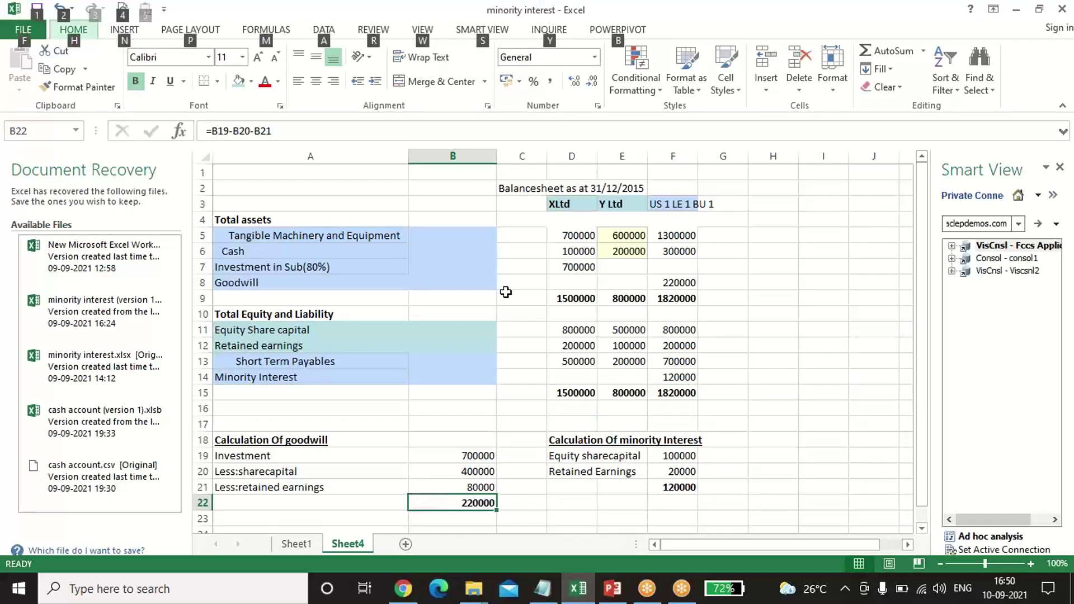
key(Escape)
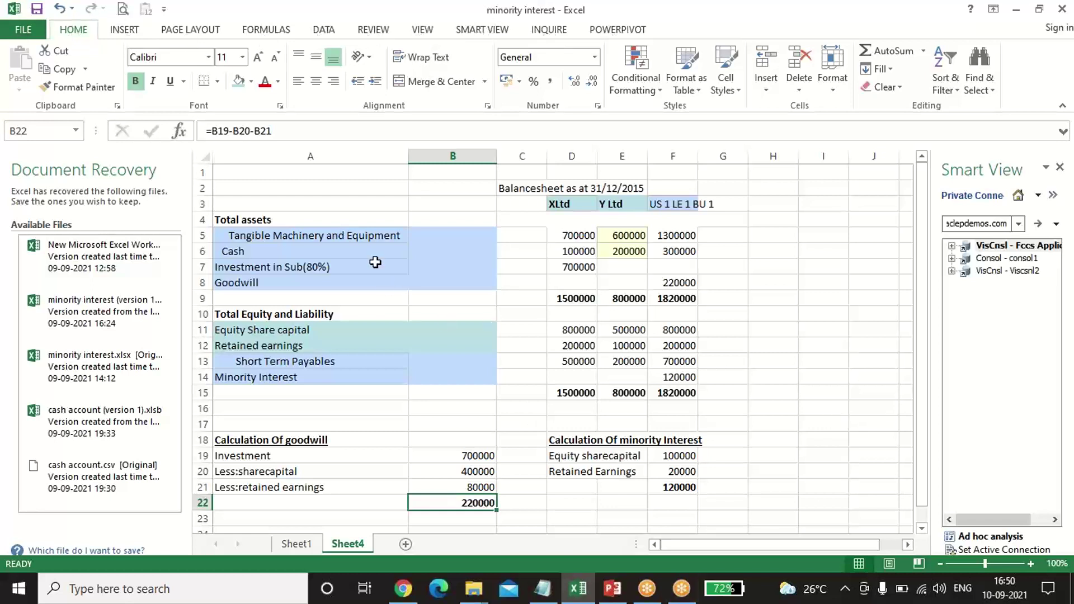
click(630, 236)
drag(635, 242, 637, 252)
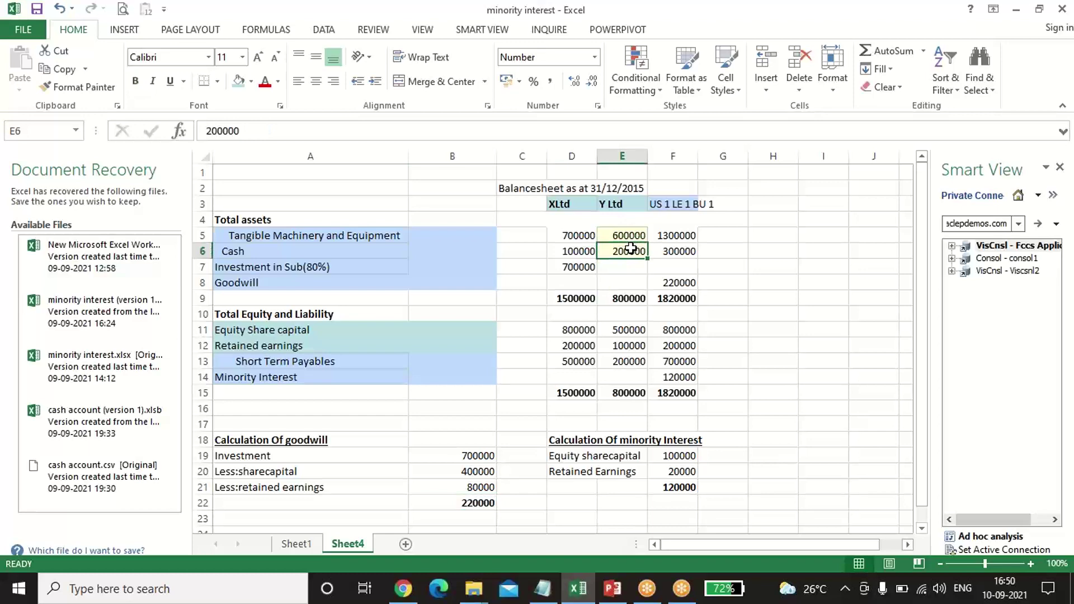
key(alt+Tab)
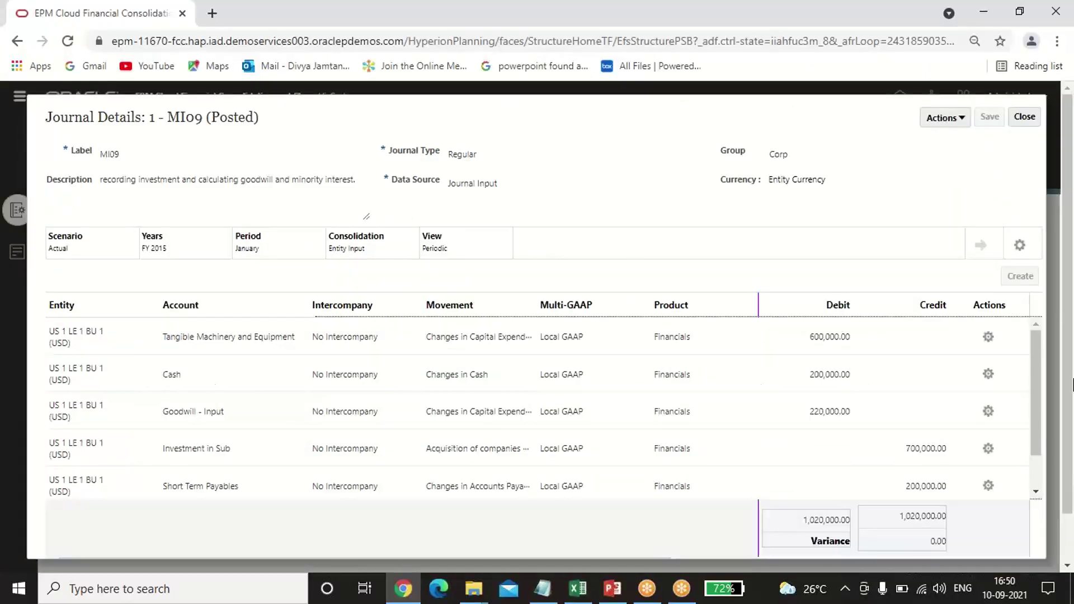
key(alt+Tab)
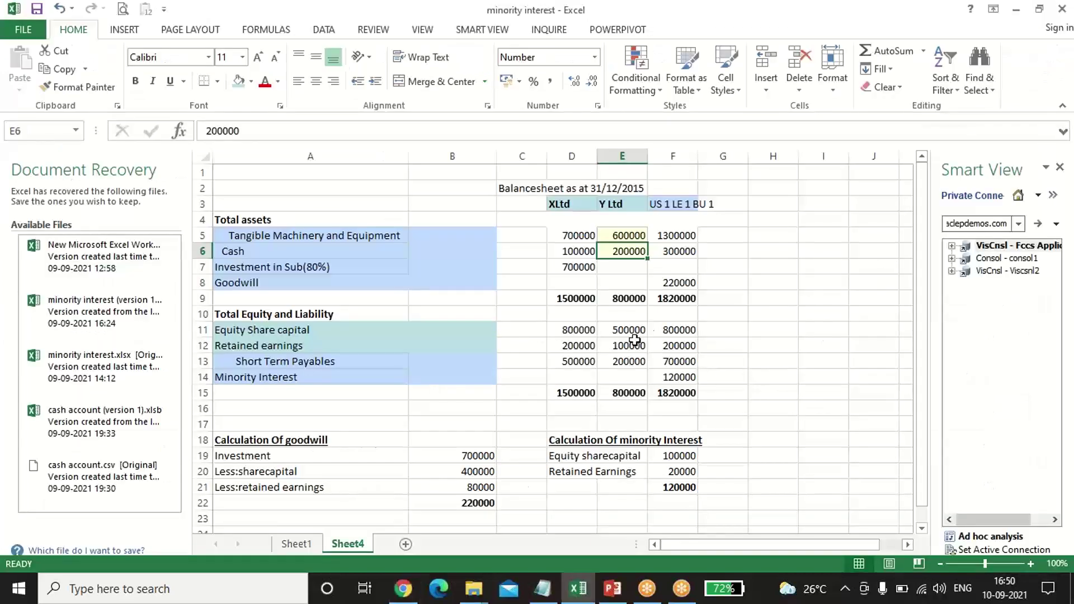
click(342, 368)
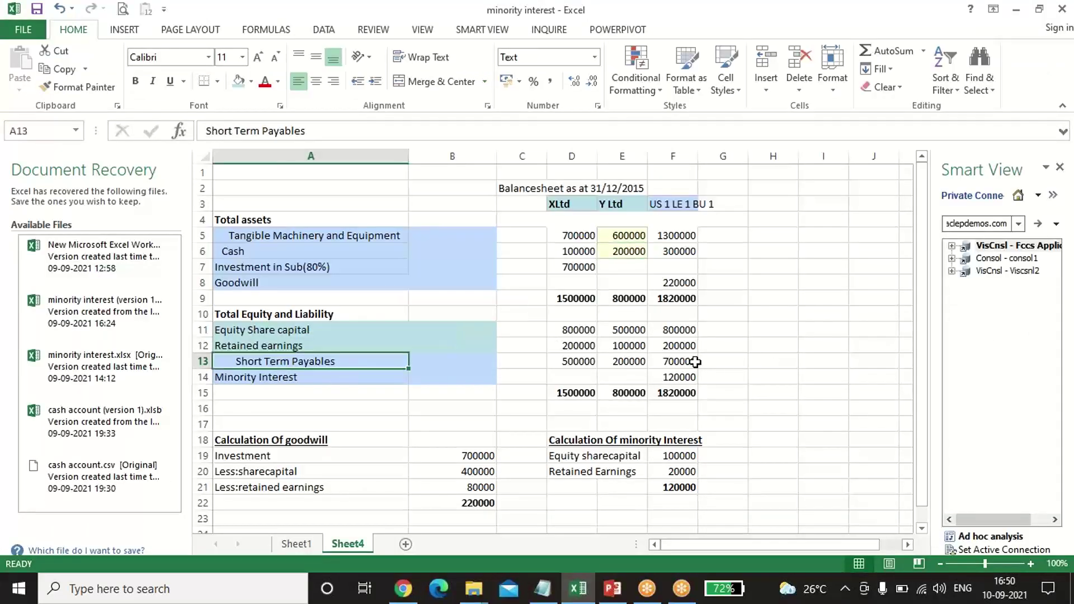
click(665, 362)
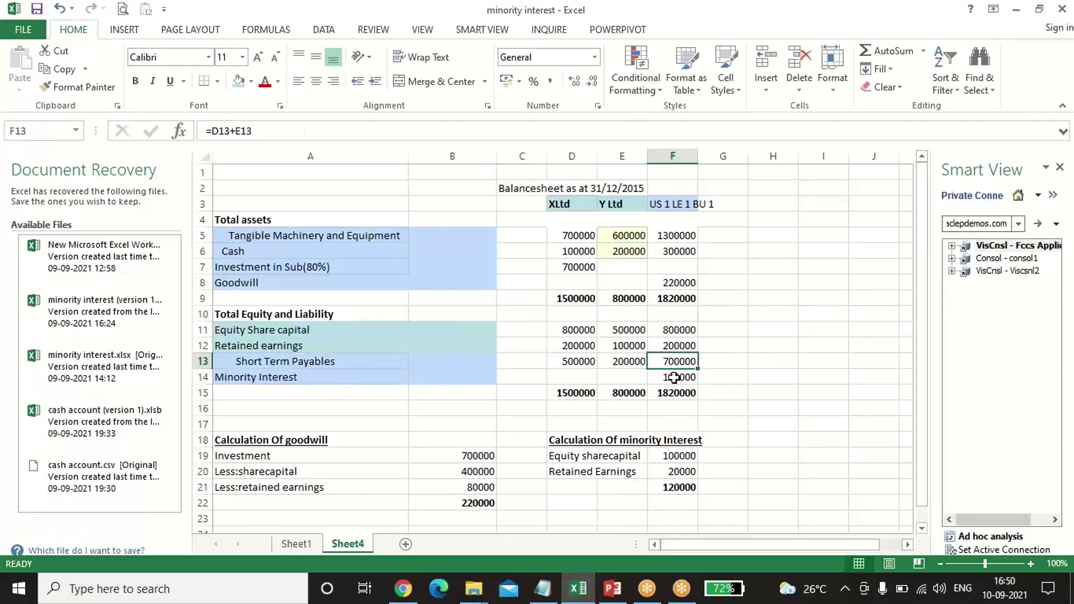
click(678, 377)
key(alt+Tab)
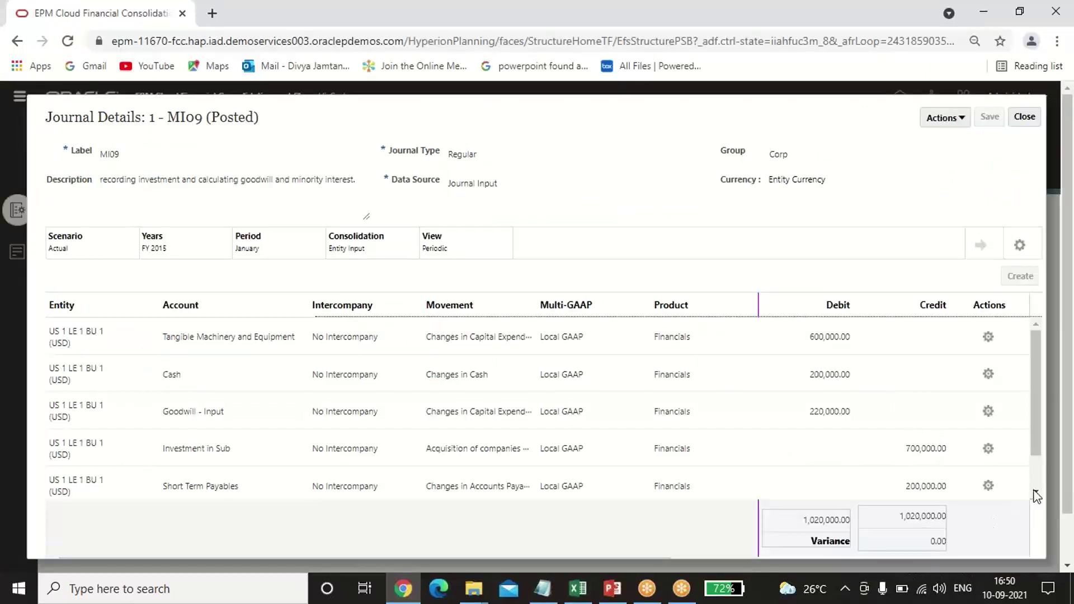
click(1035, 491)
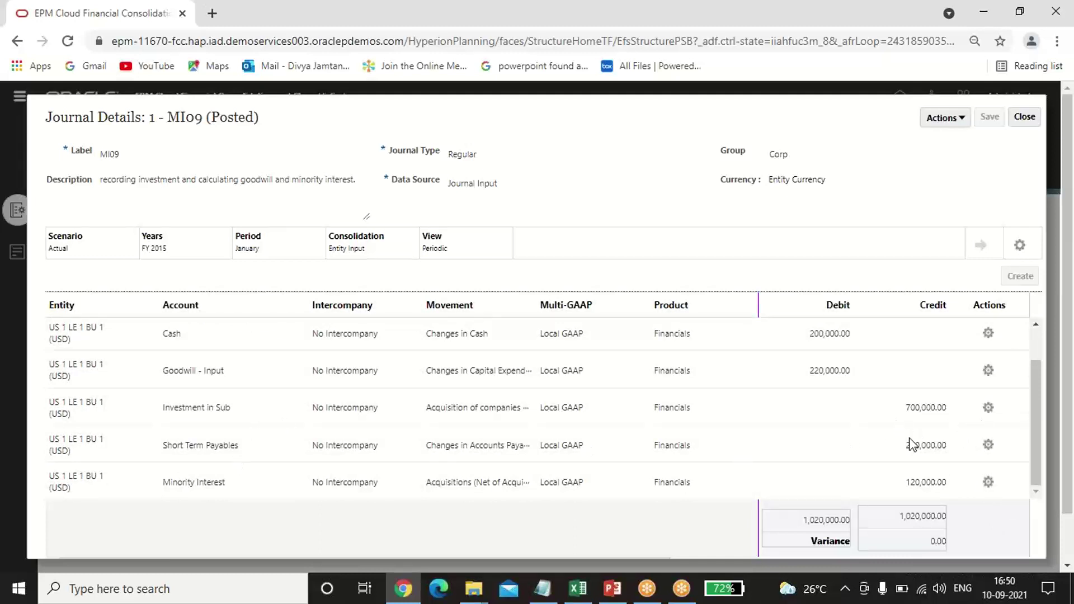
key(alt+Tab)
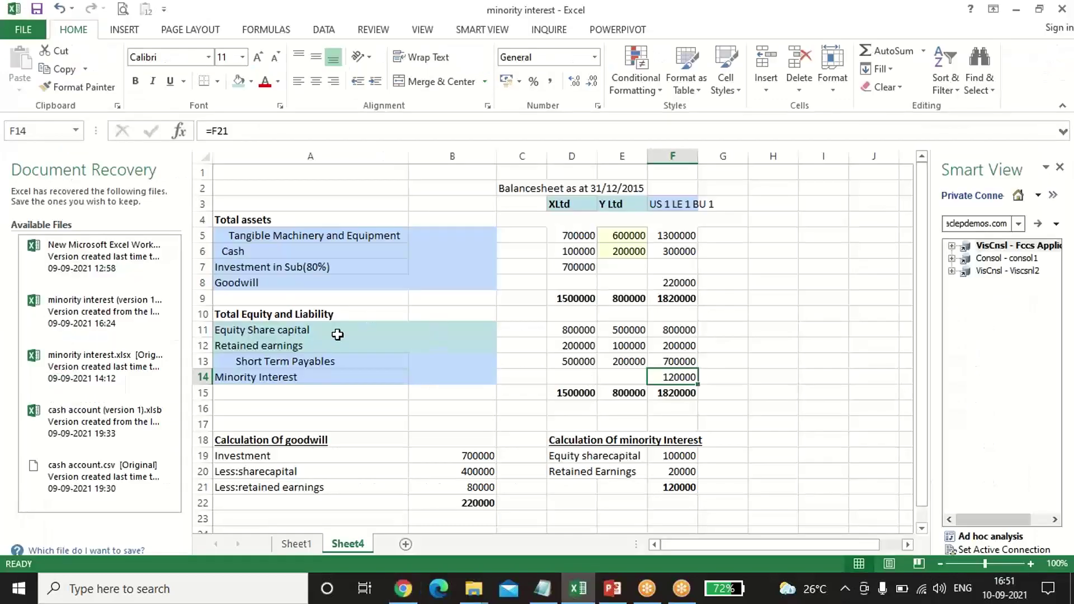
click(311, 265)
click(572, 267)
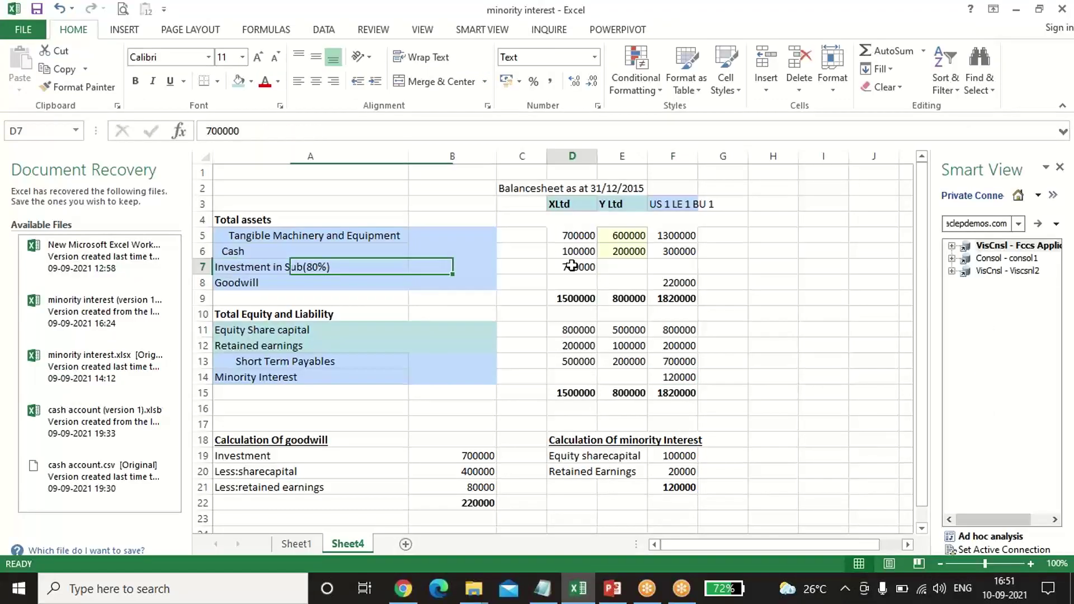
key(alt+Tab)
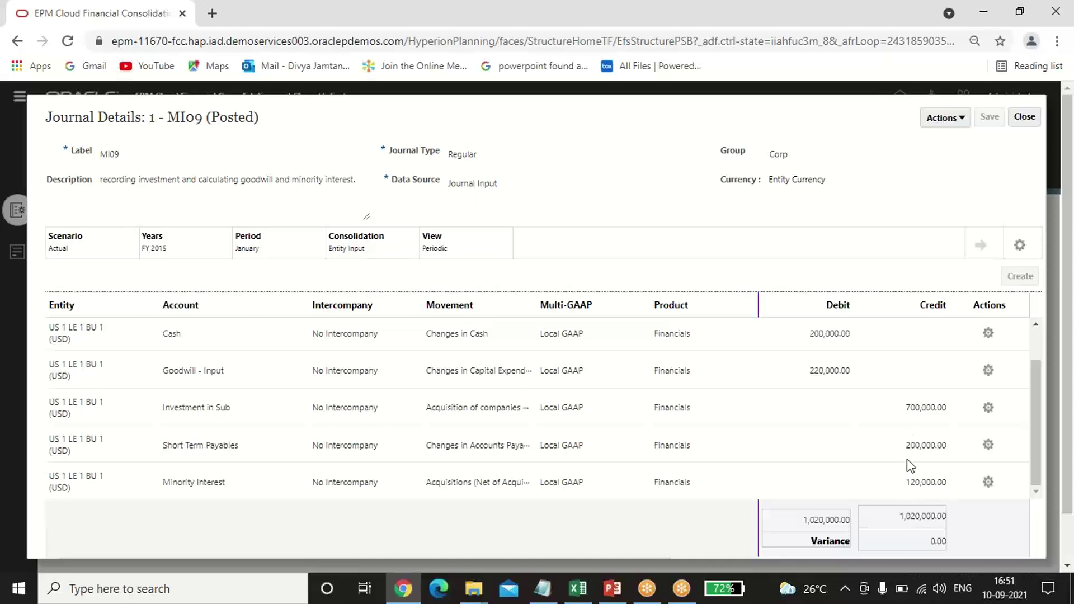
Review the posted MI09 journal lines and its Actions list, then return to the Excel workbook
scroll(1034, 398, up, 1)
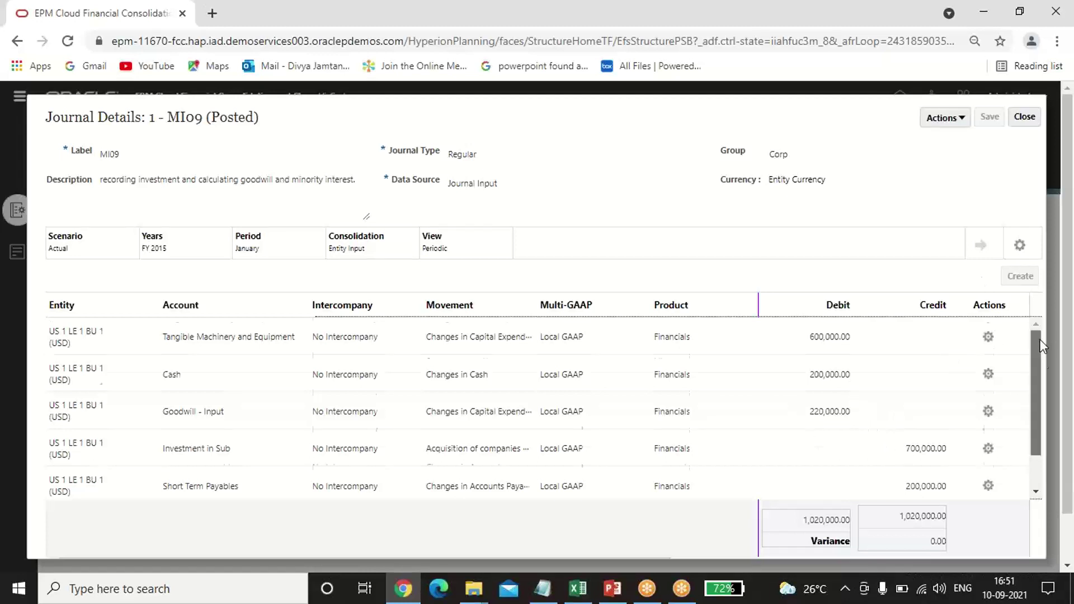
scroll(1041, 400, down, 1)
scroll(1041, 400, up, 1)
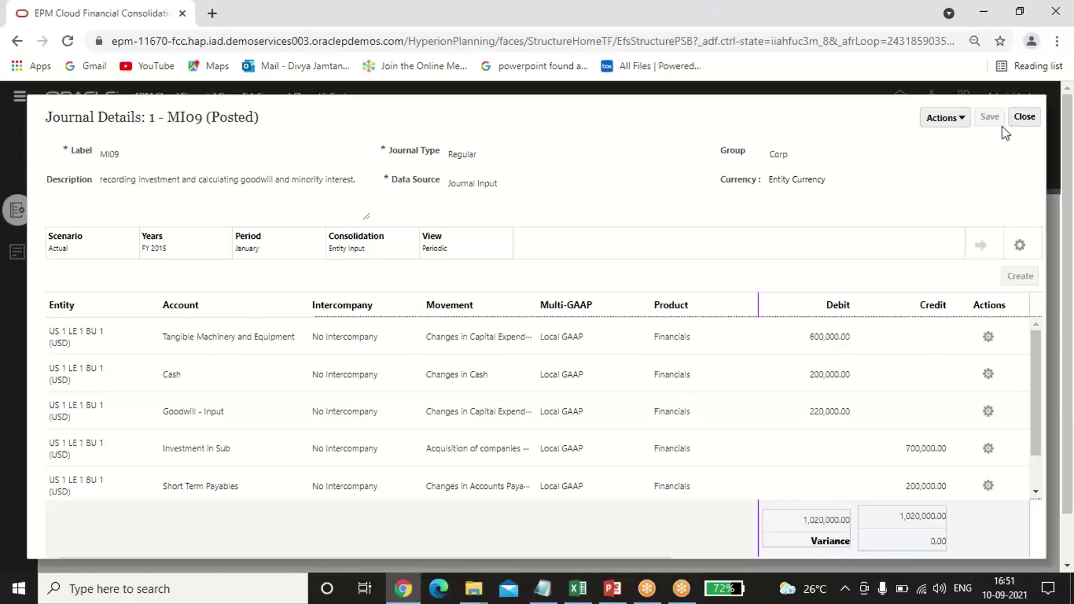
click(961, 118)
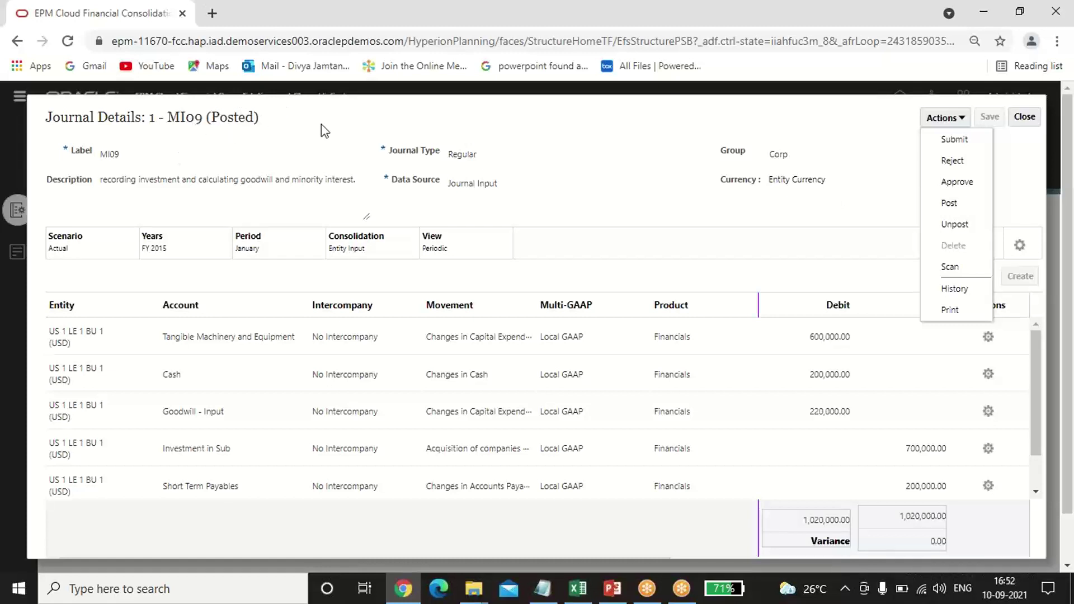
click(673, 163)
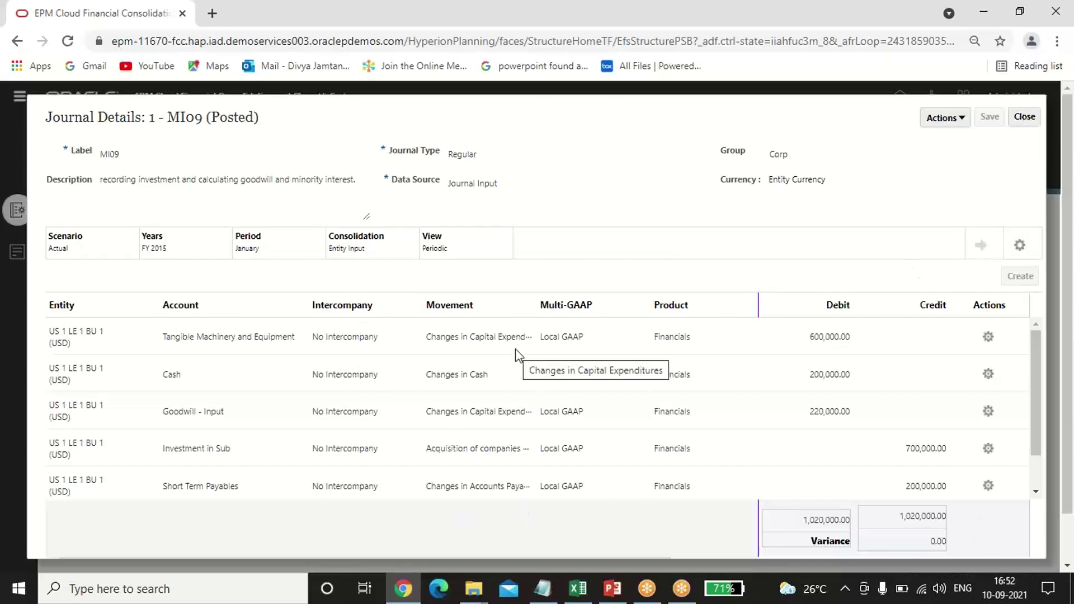
click(577, 588)
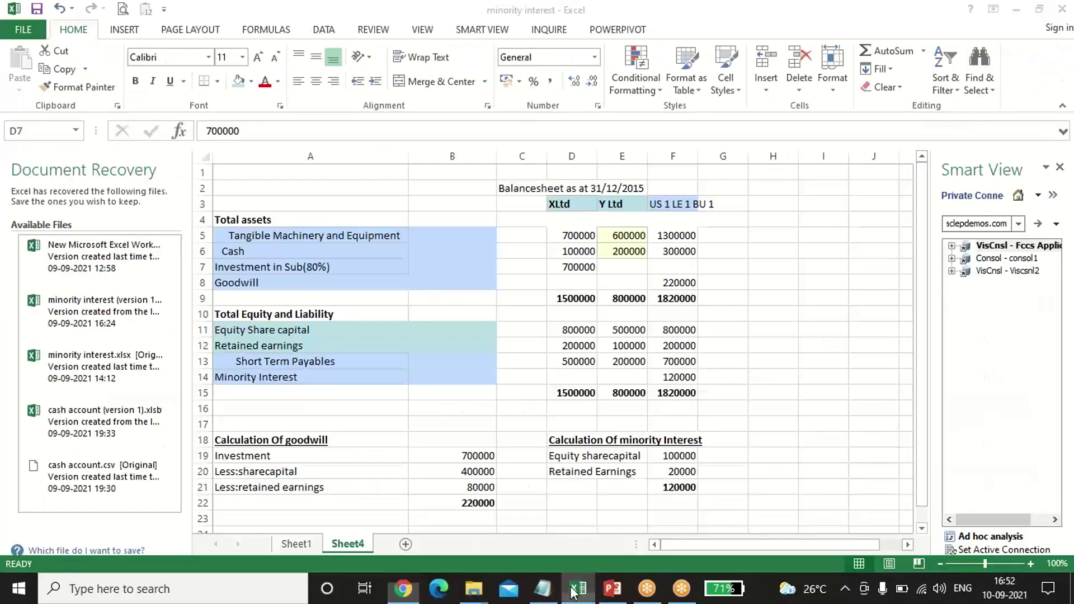
On the Sheet1 ad hoc grid, check Tangible Machinery 600000 and Cash 200000
click(296, 543)
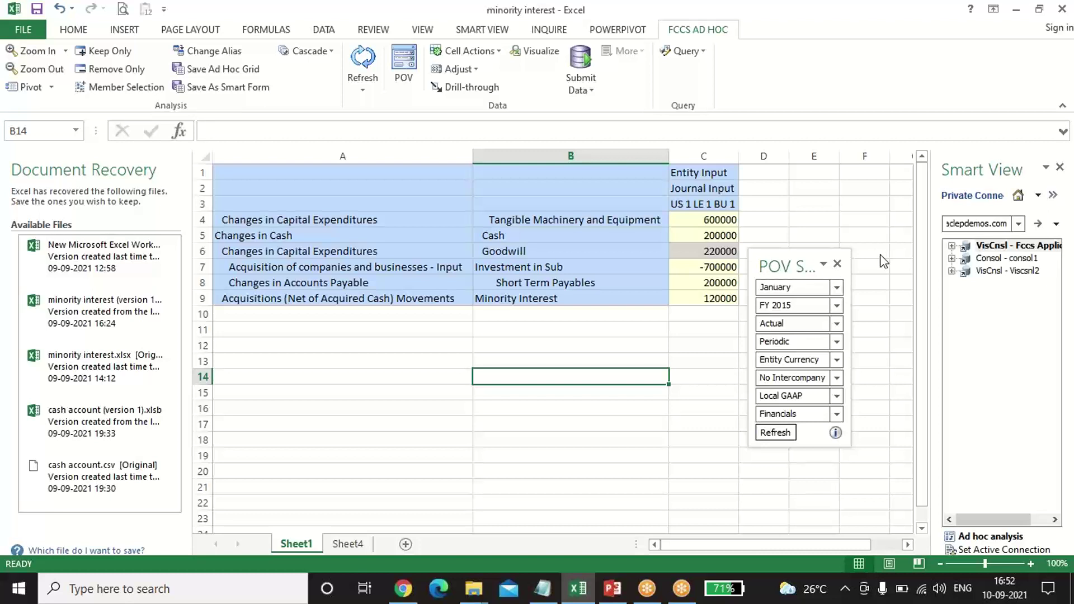
click(704, 224)
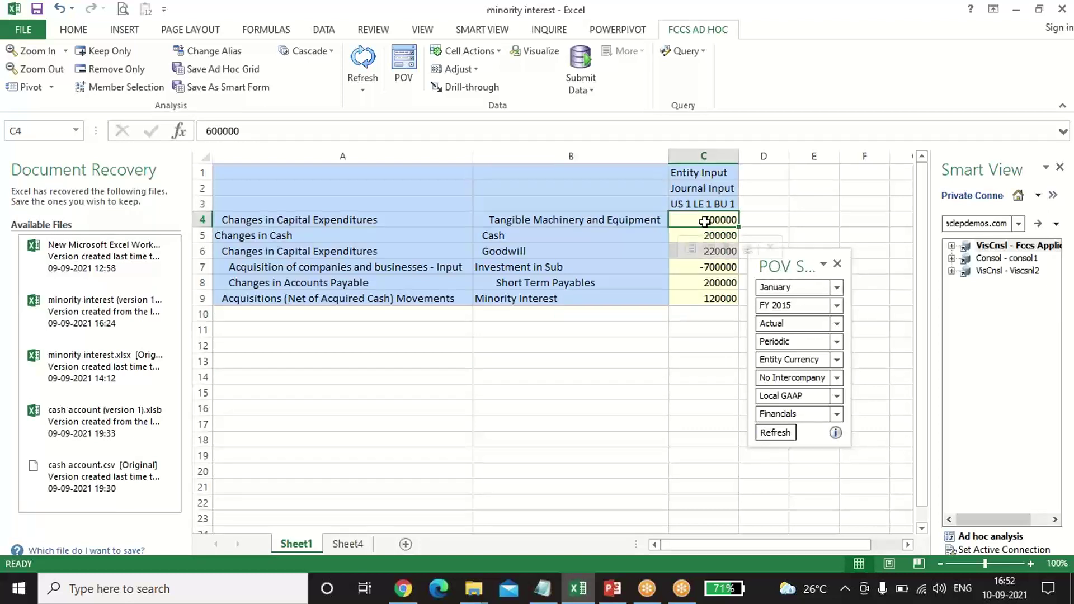
click(693, 375)
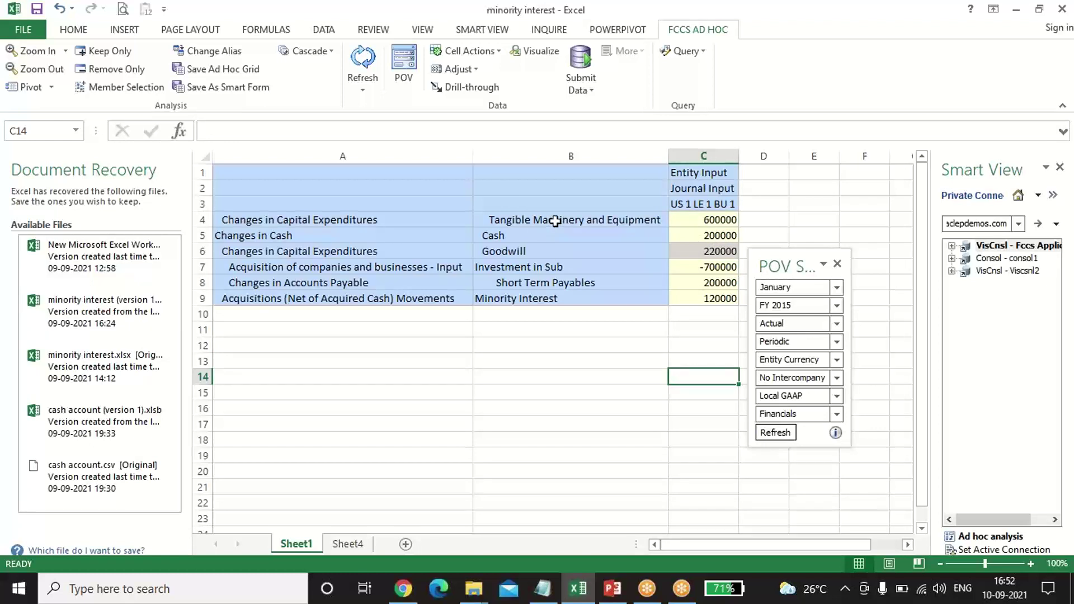
click(555, 221)
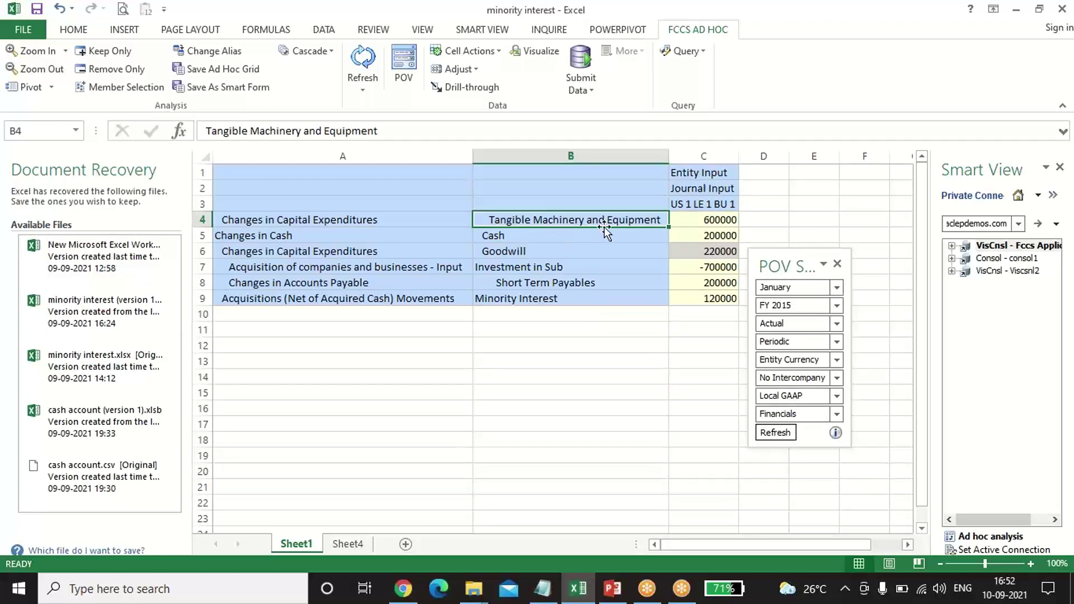
click(635, 408)
click(569, 230)
click(690, 220)
click(560, 230)
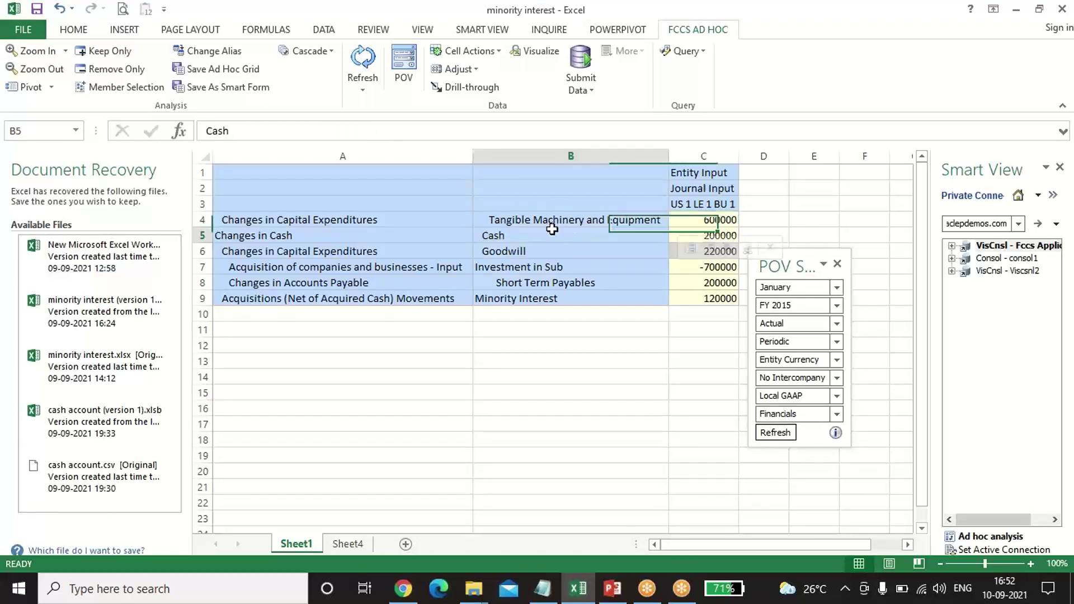
click(710, 238)
Check Goodwill 220000, Investment in Sub -700000, Short Term Payables 200000 and Minority Interest 120000
click(557, 253)
click(722, 253)
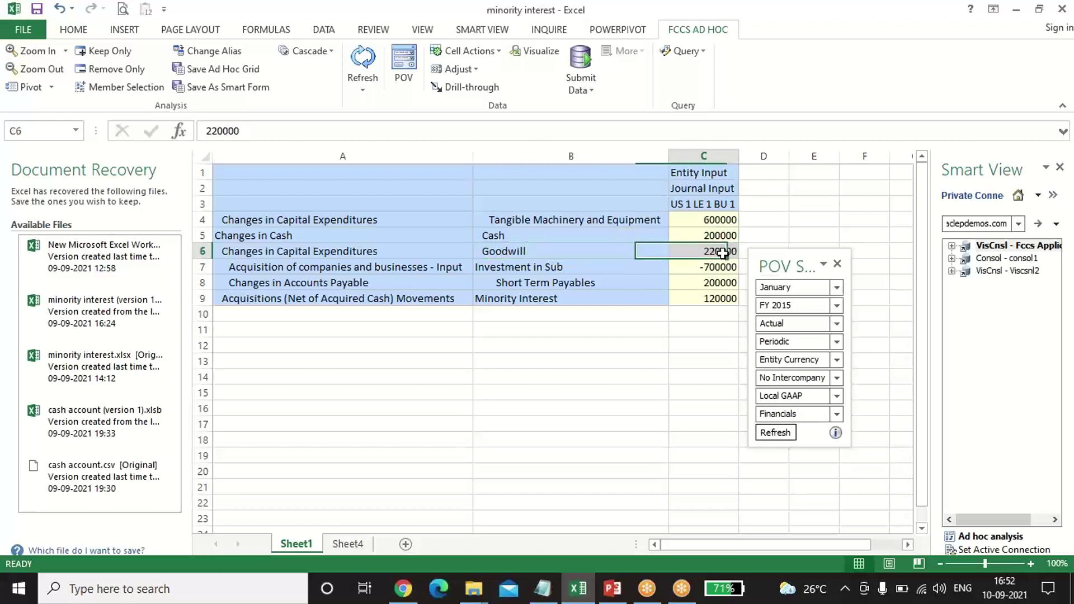
click(603, 266)
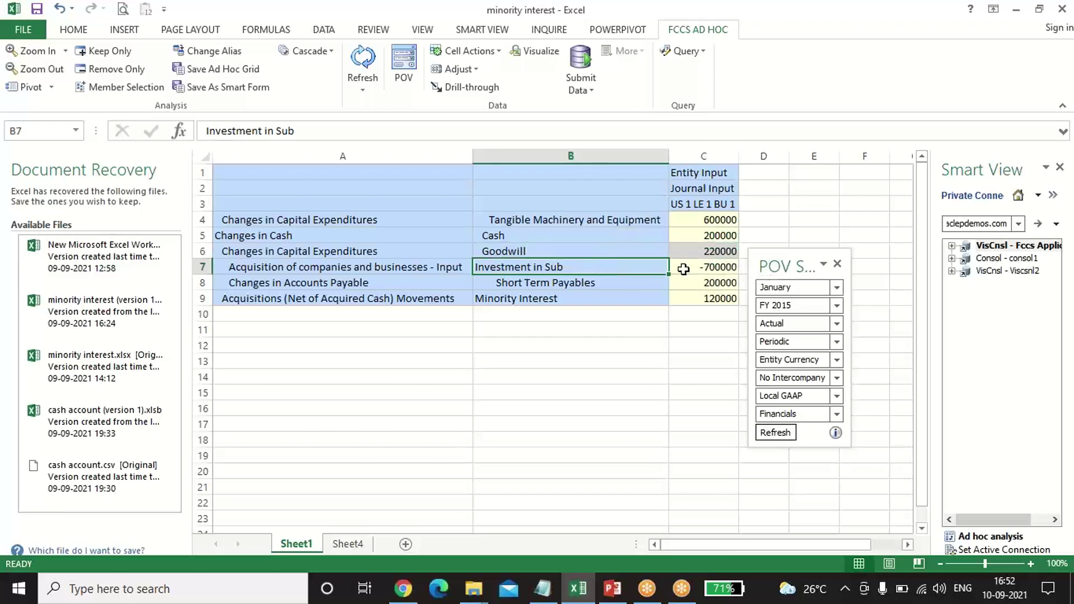
click(723, 271)
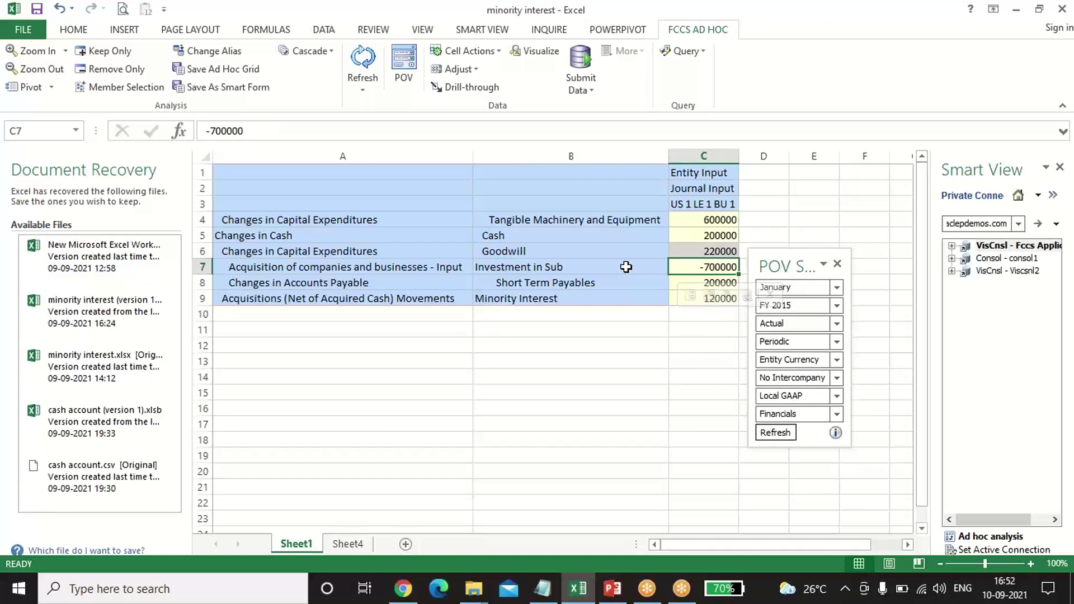
click(541, 284)
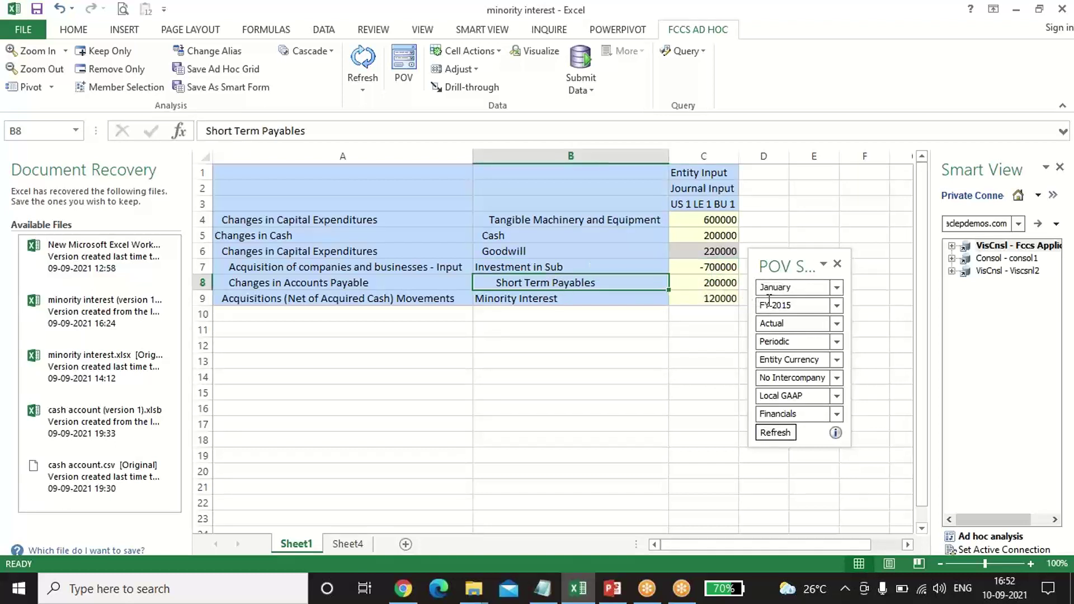
click(697, 282)
click(557, 299)
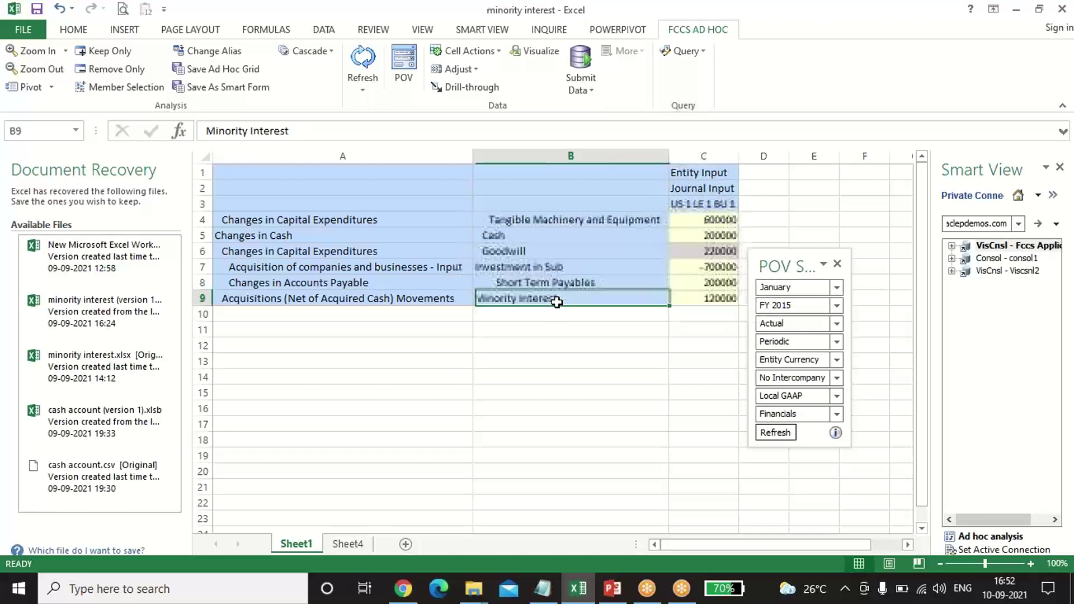
click(707, 303)
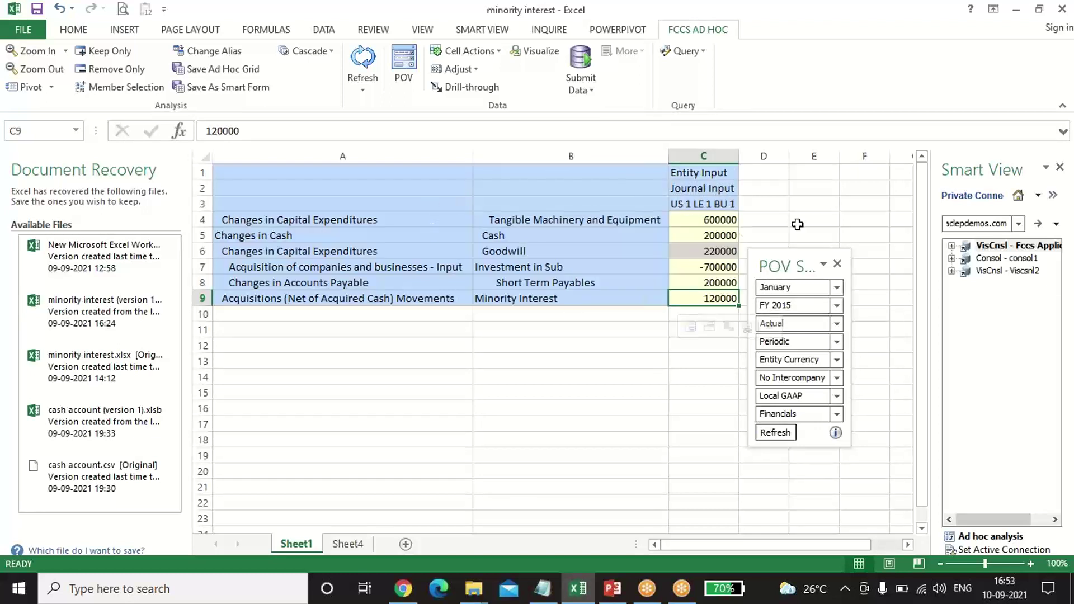
click(597, 358)
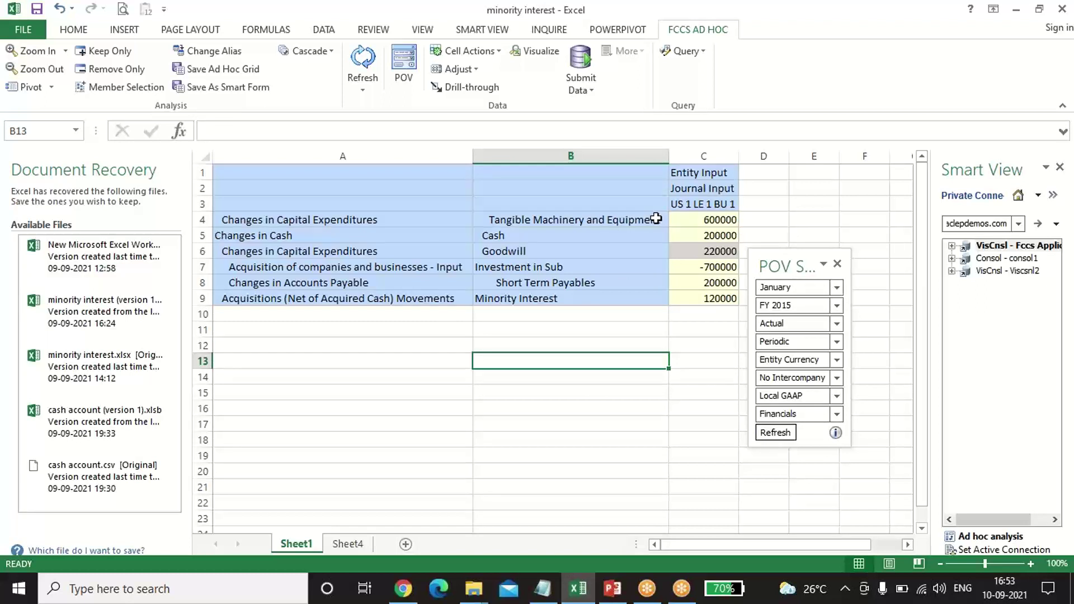
Select C4:C7 and then the payables and minority interest amounts to compare their sums
click(525, 226)
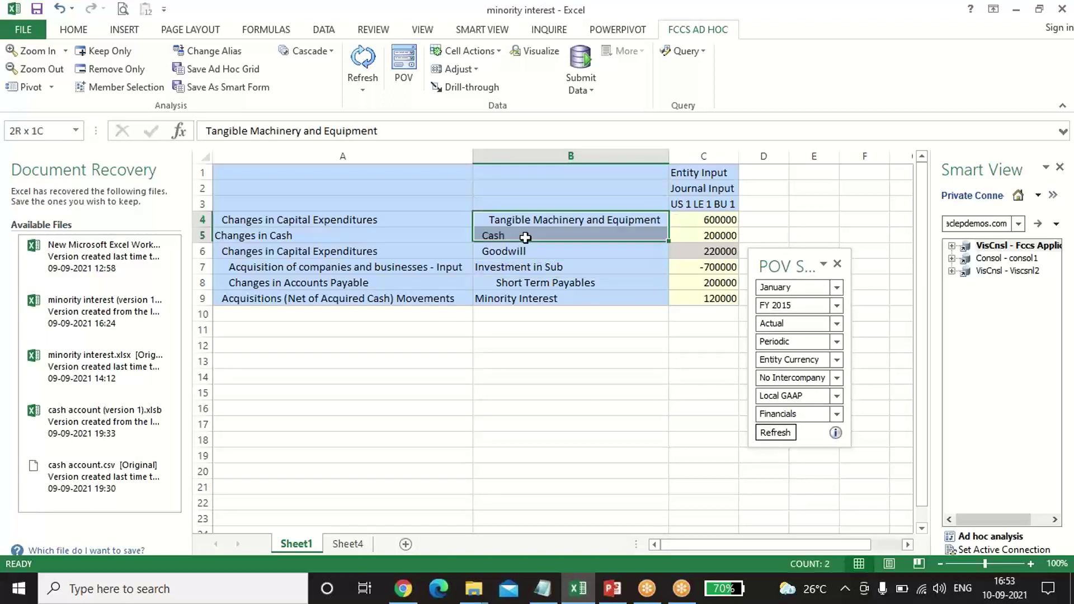
drag(709, 217, 707, 260)
click(677, 359)
drag(720, 282, 725, 306)
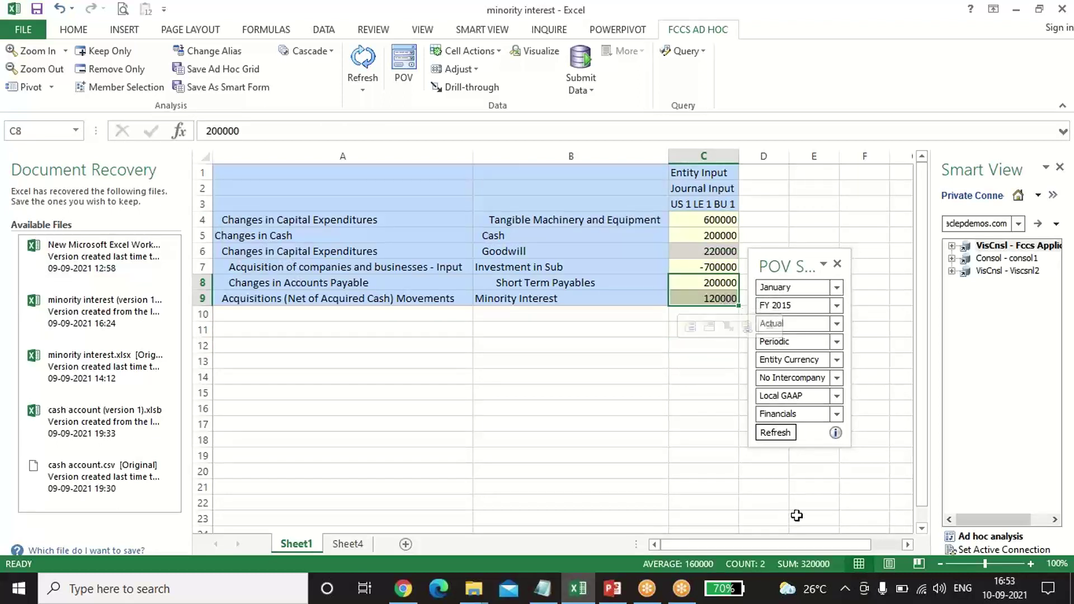
click(630, 362)
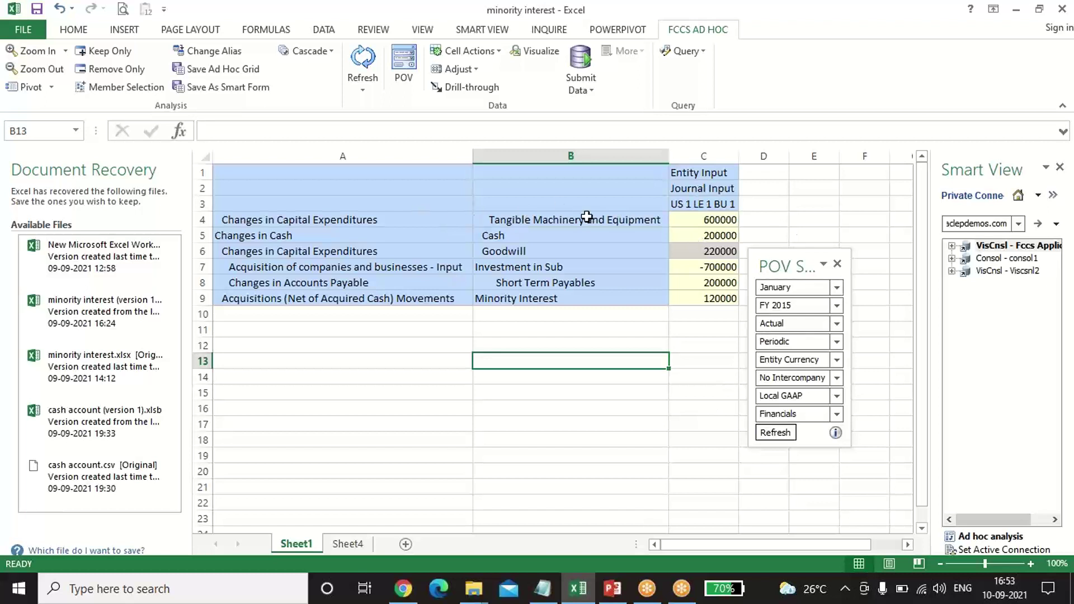
Check the Entity Input header and move the POV panel below the grid
click(767, 204)
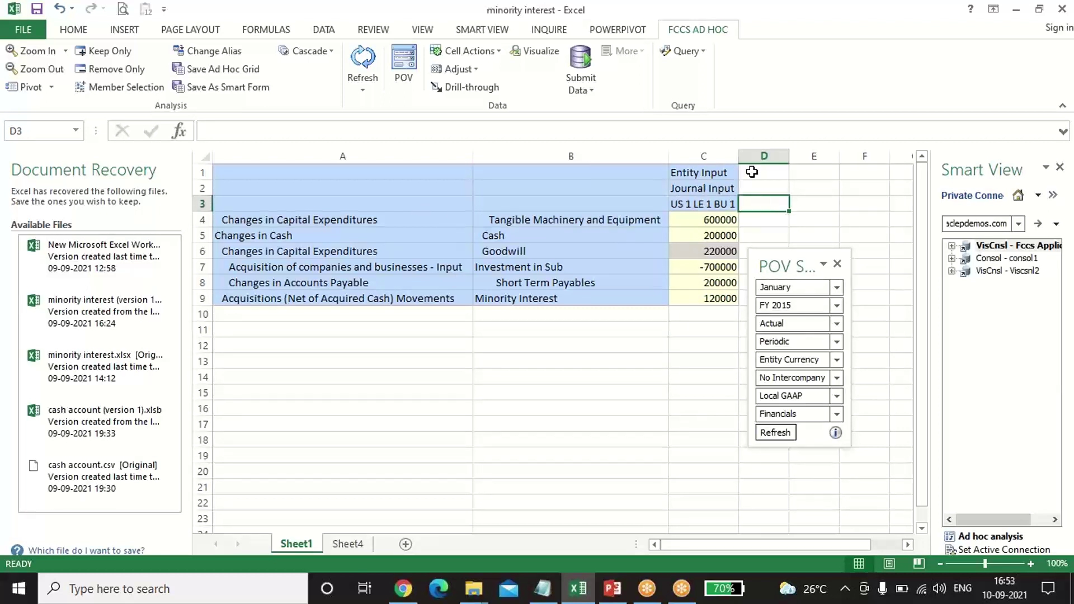
click(710, 174)
click(765, 173)
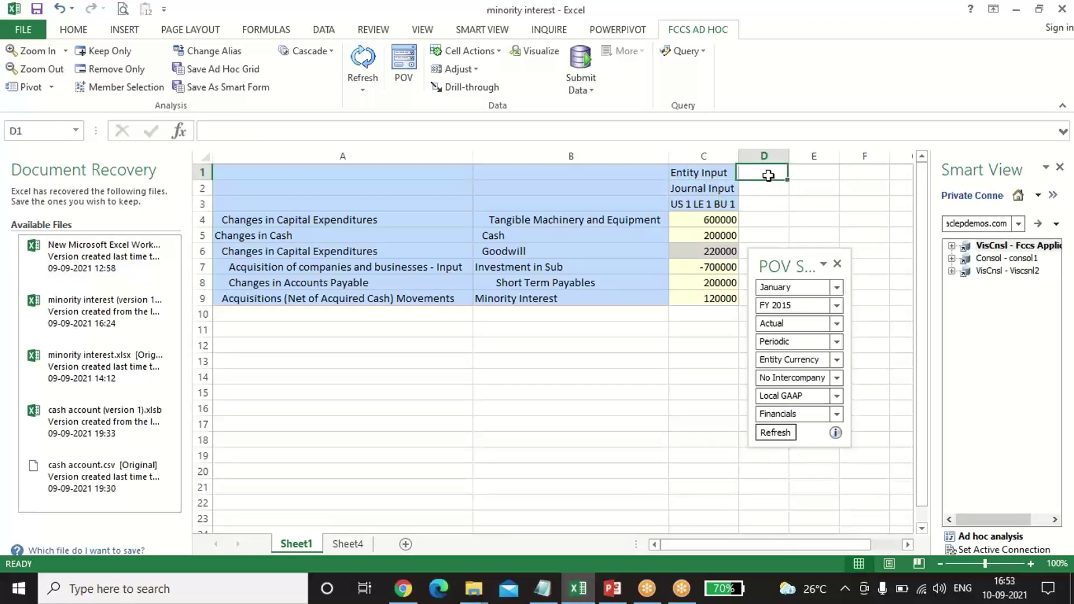
click(824, 178)
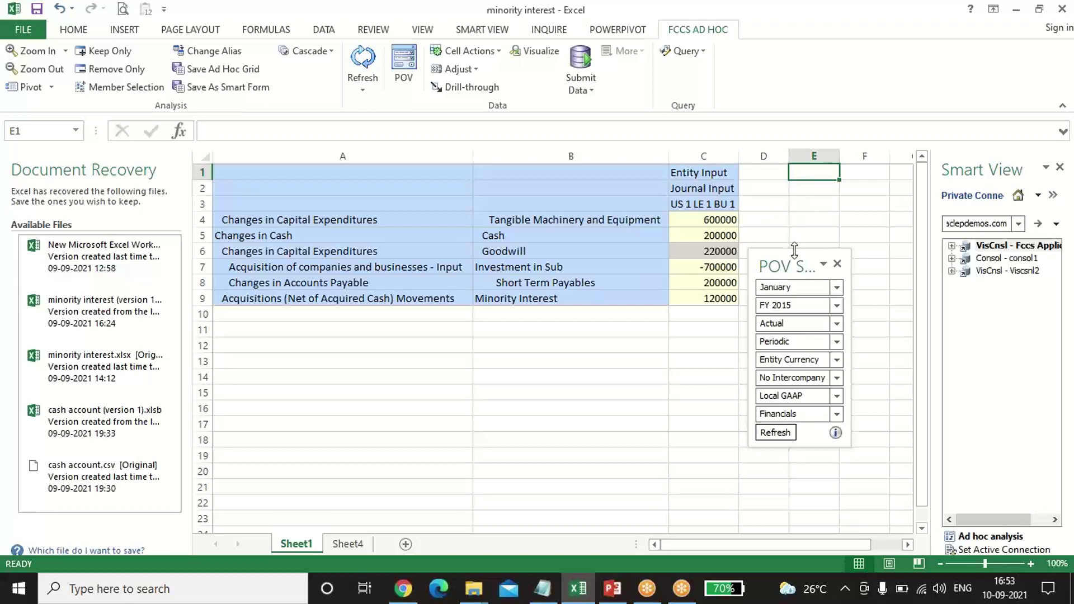
drag(811, 257, 645, 329)
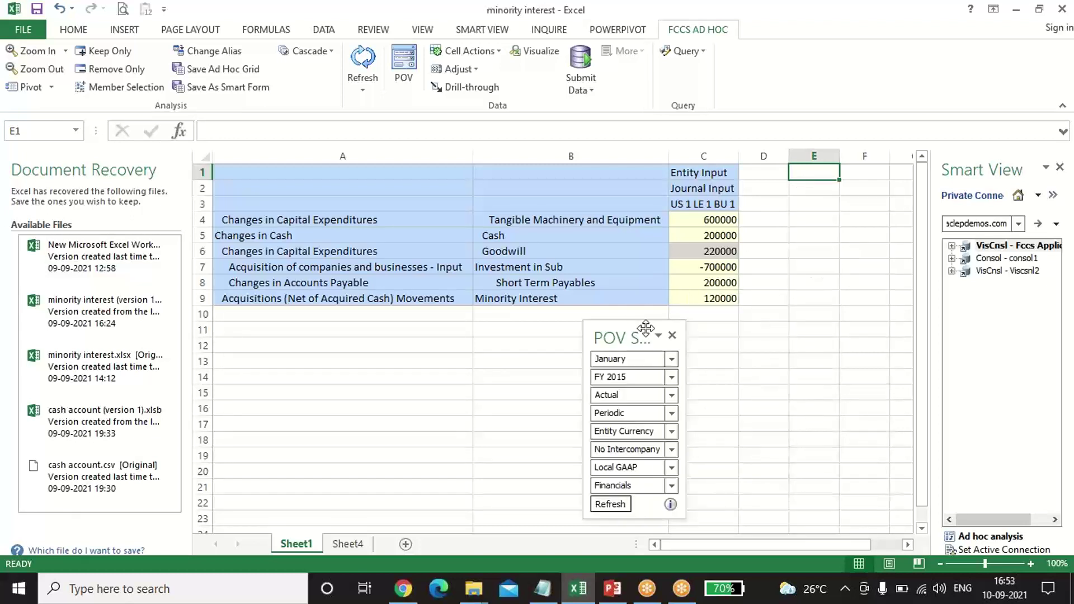